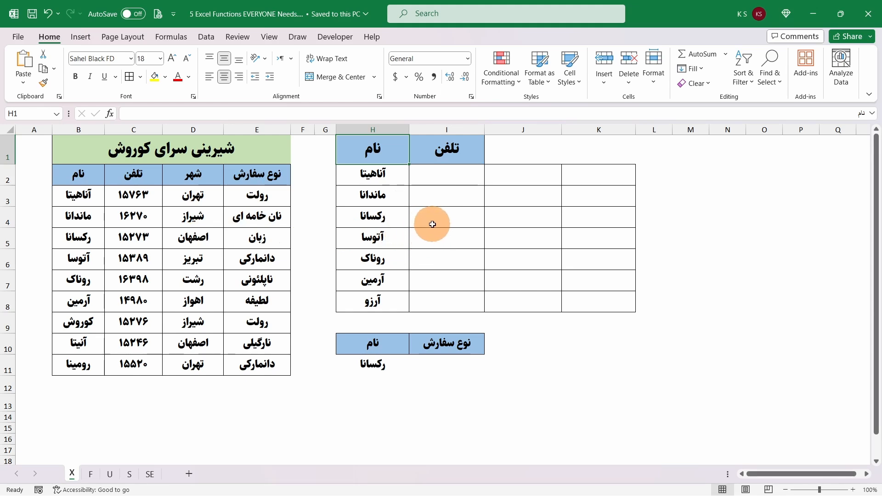
Step: Enter =XLOOKUP(H2,B:B,C:C) in I2 to retrieve the phone numbers, and fill the formula down to I8
click(445, 175)
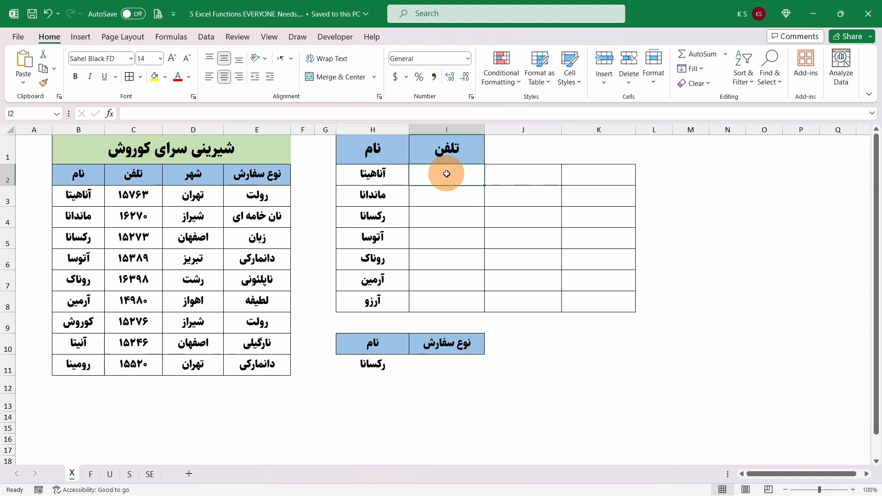
text(=xloo)
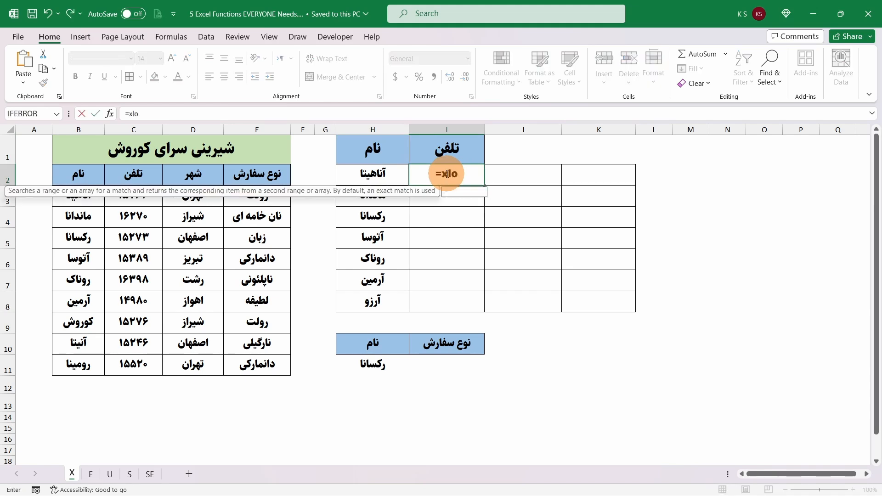
double_click(473, 192)
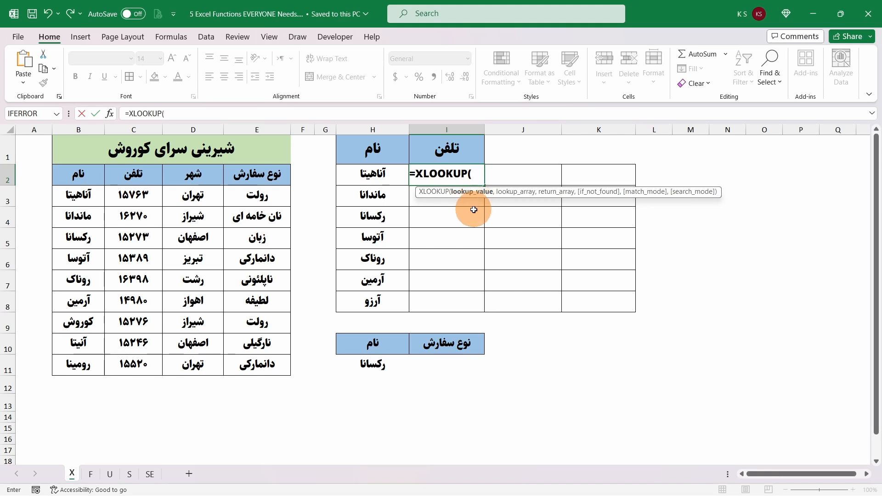
click(381, 174)
text(,)
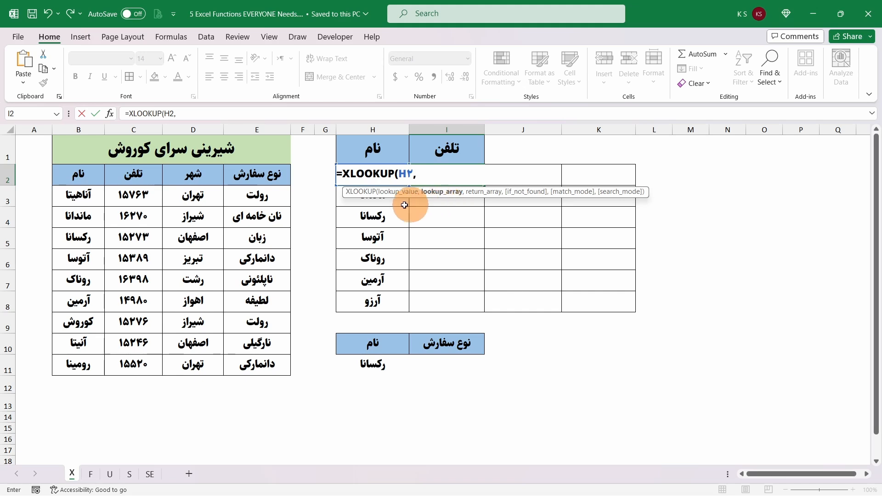
click(77, 129)
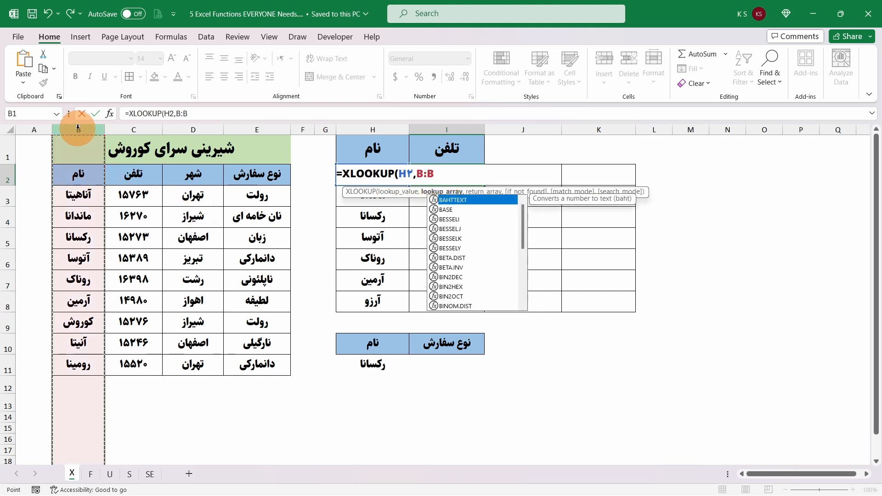
text(,)
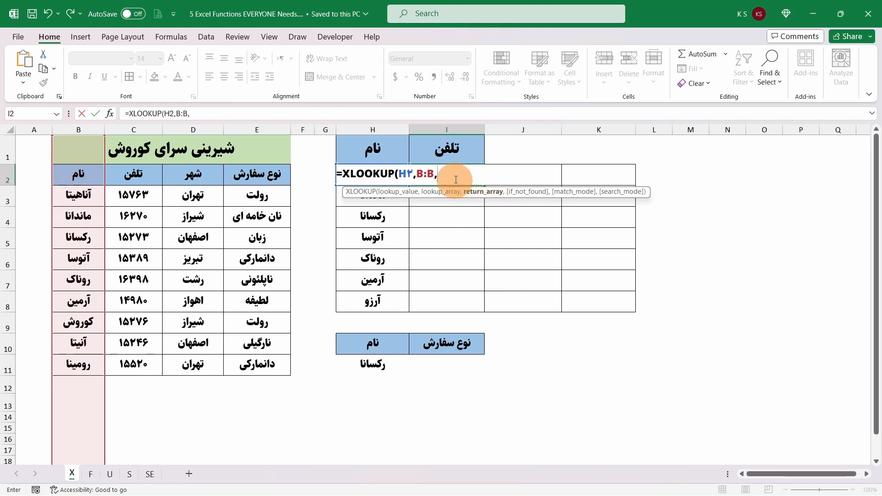
click(135, 126)
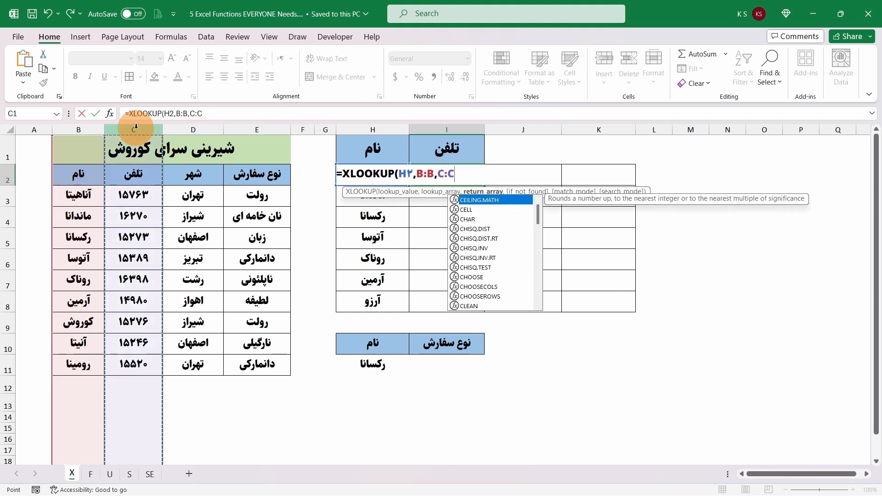
key(Return)
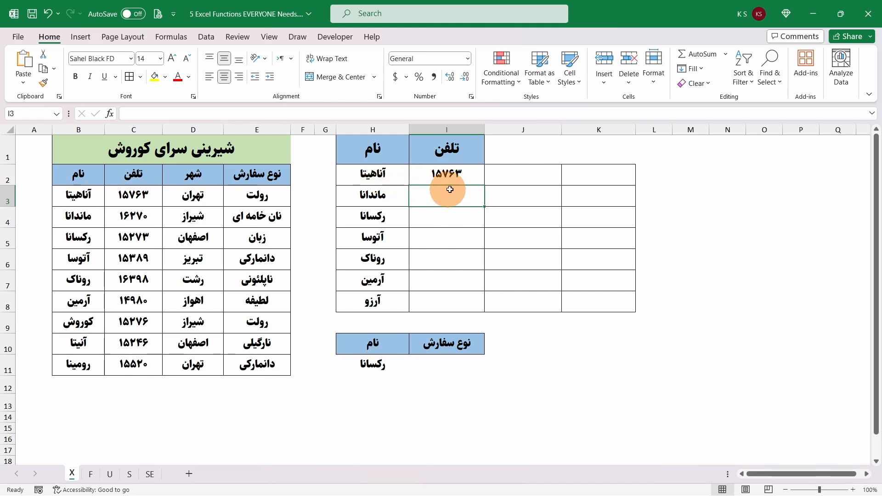
click(443, 174)
drag(484, 186, 478, 304)
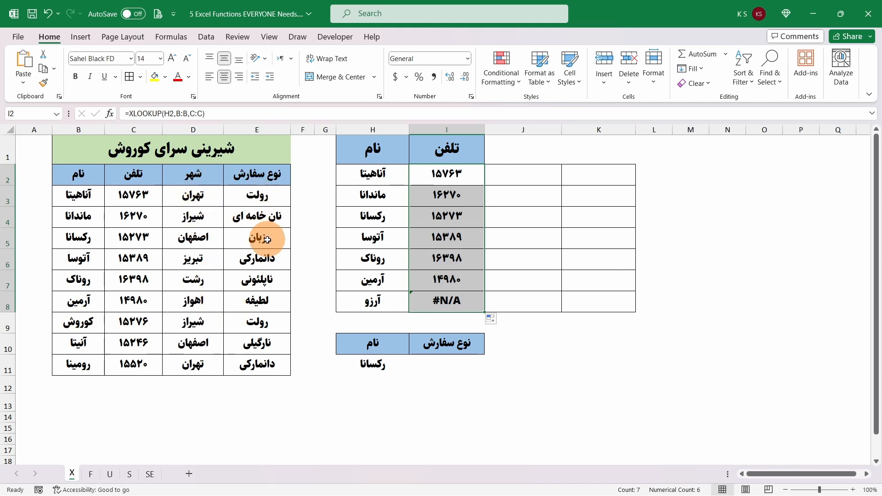
Step: Change the return array of the XLOOKUP formula in I2 to columns C:E and fill the formula down to I8
click(453, 174)
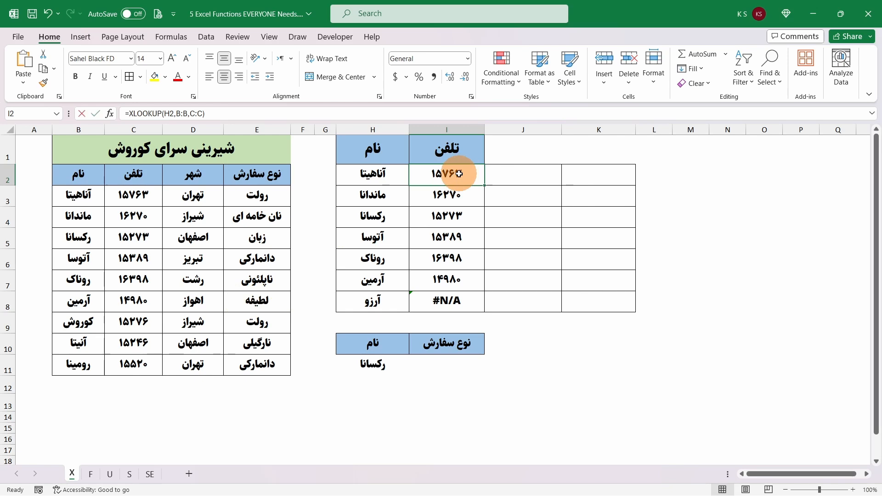
double_click(463, 176)
key(Left)
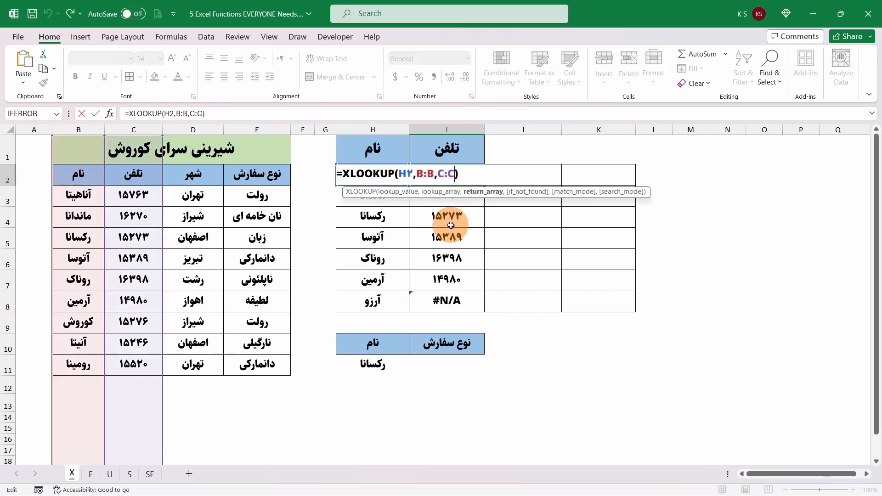
key(BackSpace)
key(BackSpace)
key(BackSpace)
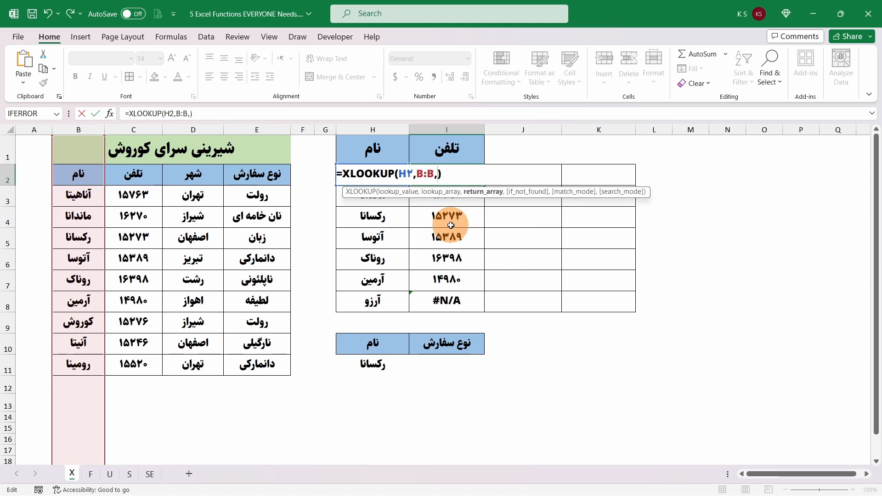
drag(134, 130, 246, 130)
key(Return)
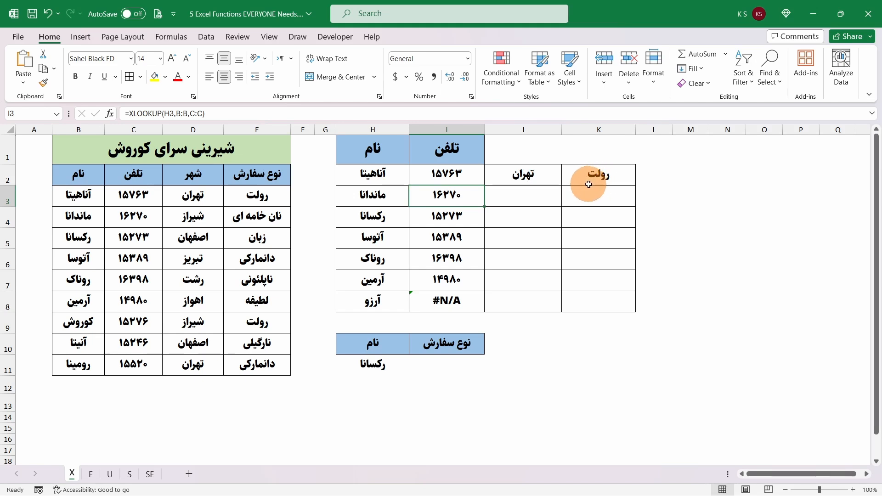
click(446, 173)
drag(482, 186, 480, 308)
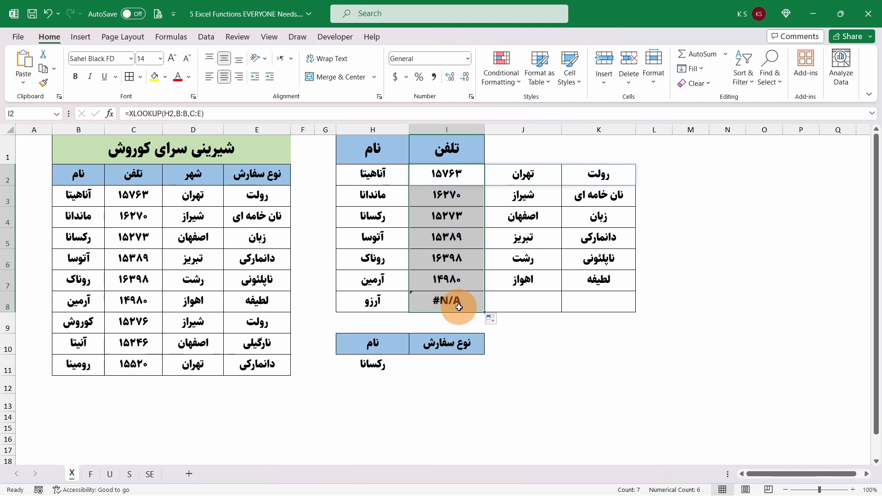
Step: Add "وجود ندارد" as the if_not_found argument of the XLOOKUP formula in I2 and fill it down to I8
double_click(455, 173)
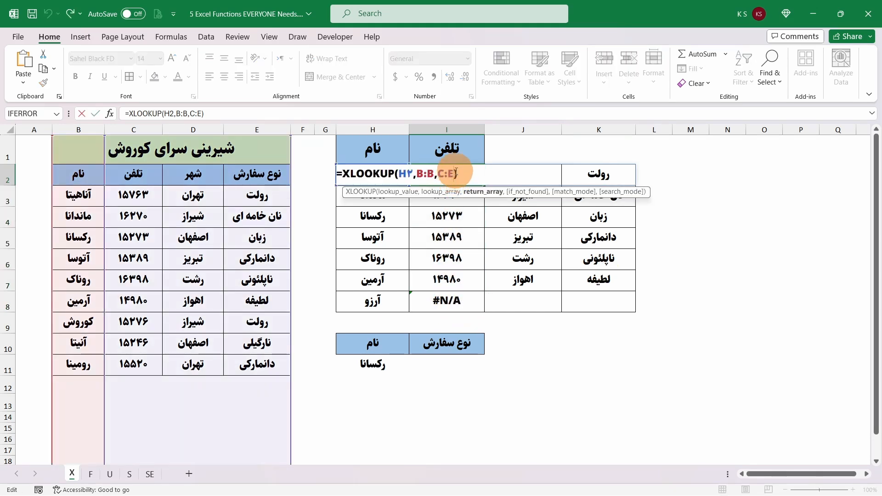
text(,)
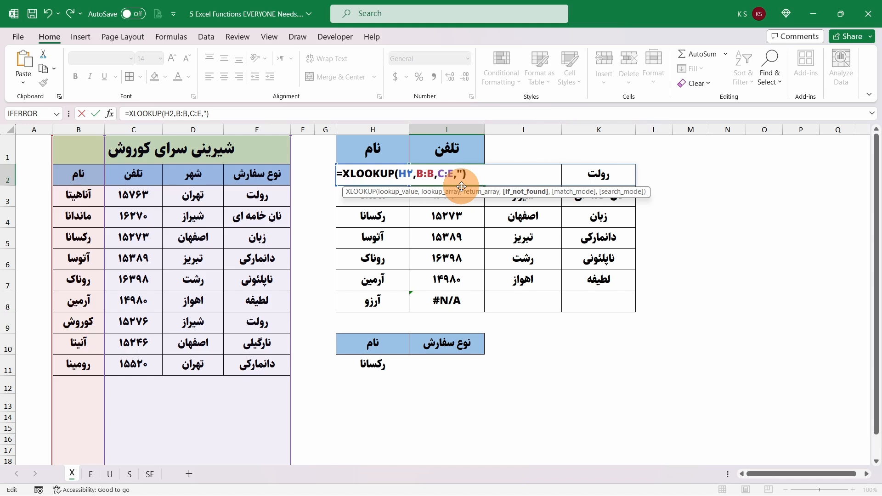
text(وجود ندارد)
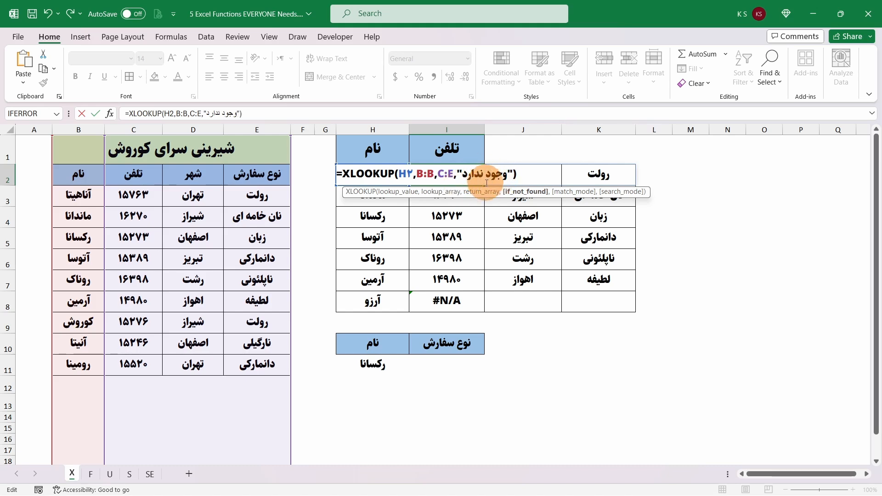
click(525, 173)
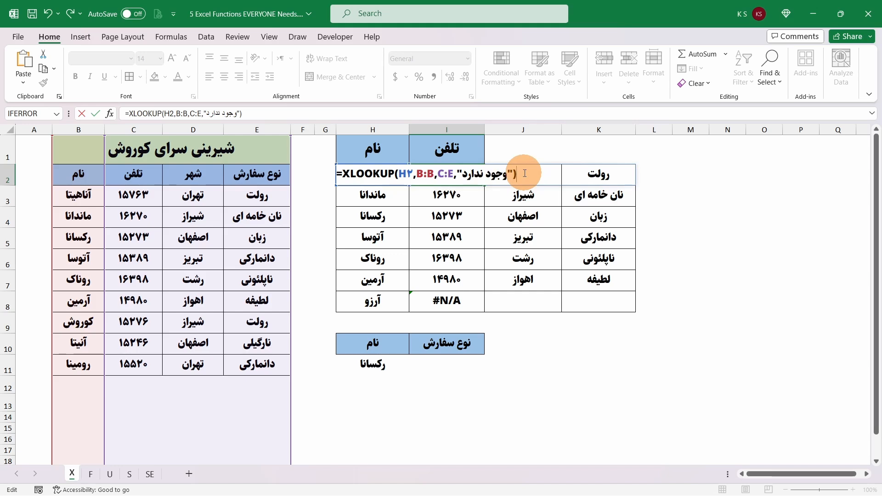
key(Return)
click(461, 176)
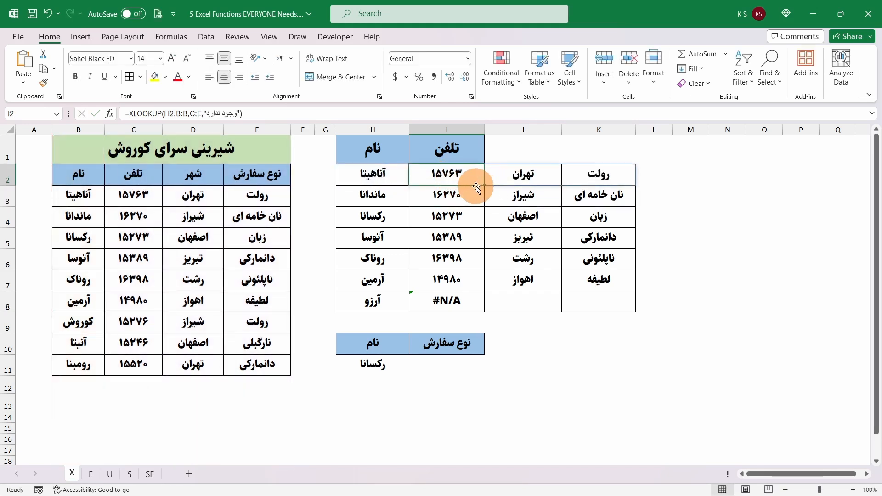
drag(484, 186, 473, 305)
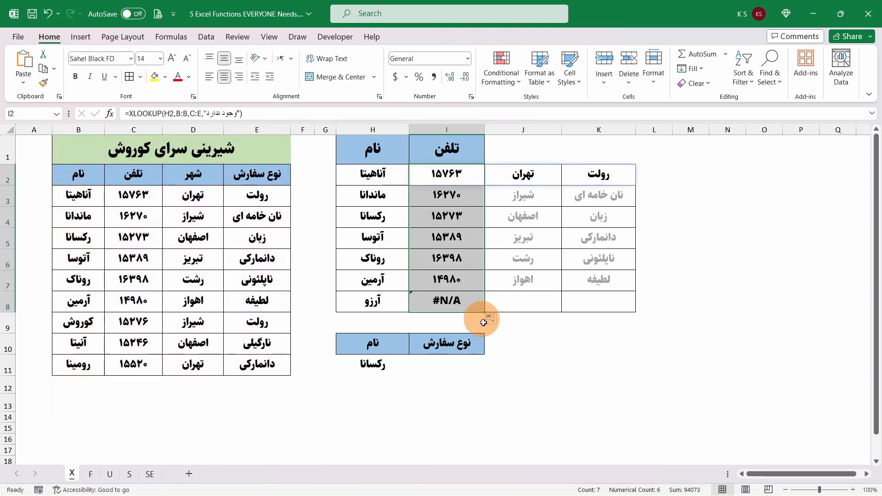
click(465, 305)
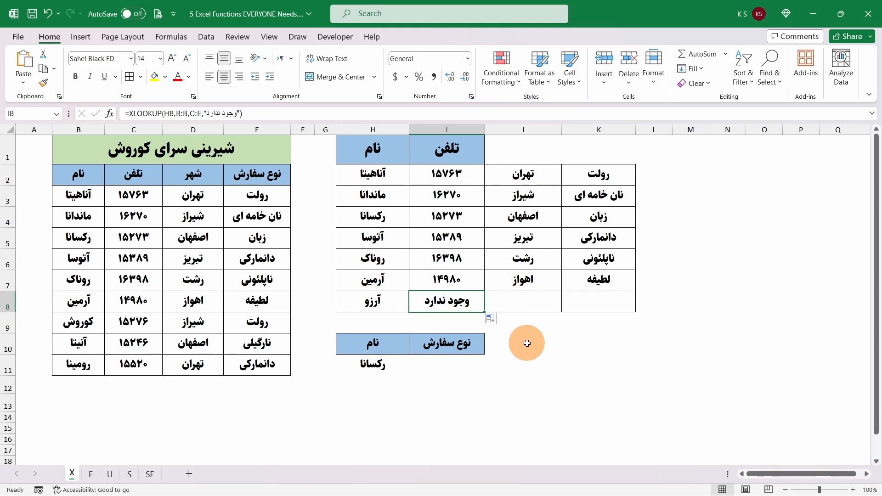
click(374, 363)
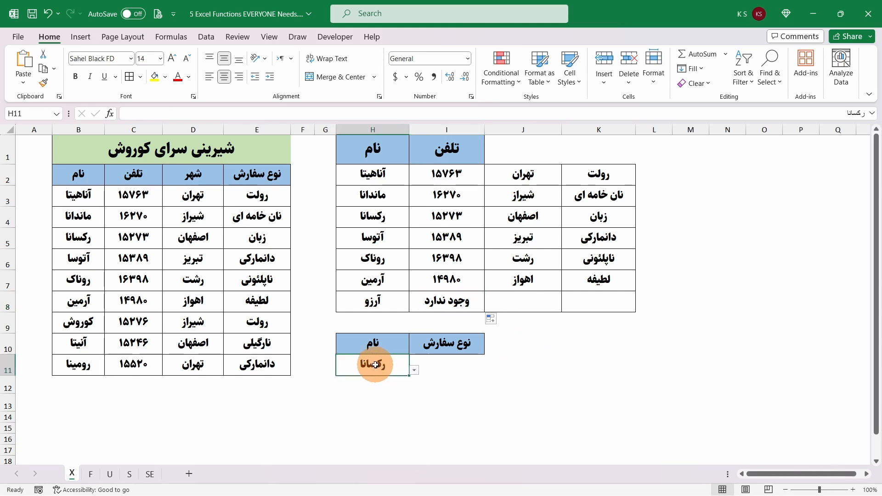
click(415, 370)
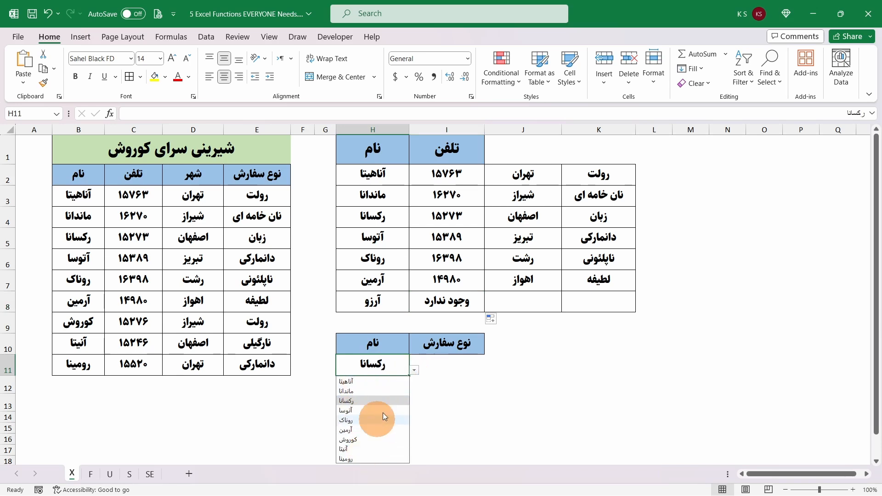
click(414, 369)
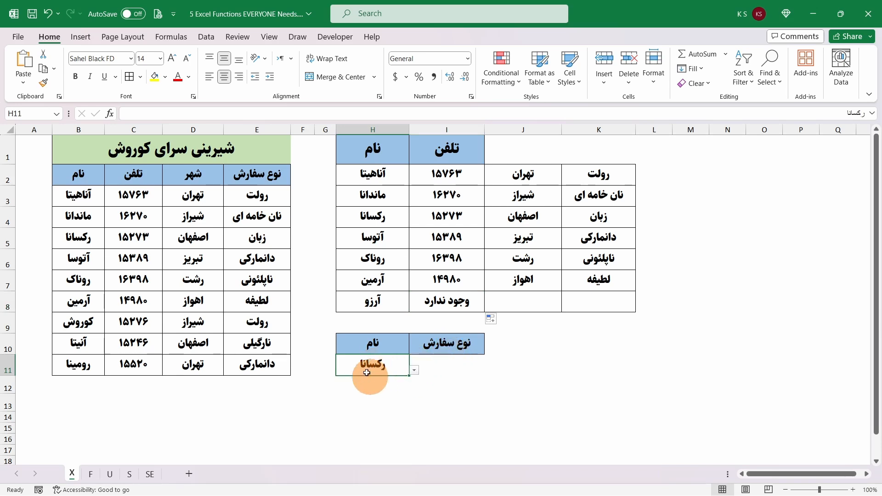
Step: Enter =XLOOKUP(H11,B:B,E:E) in I11 to return the order type for the name in H11
click(456, 364)
text(=xloo)
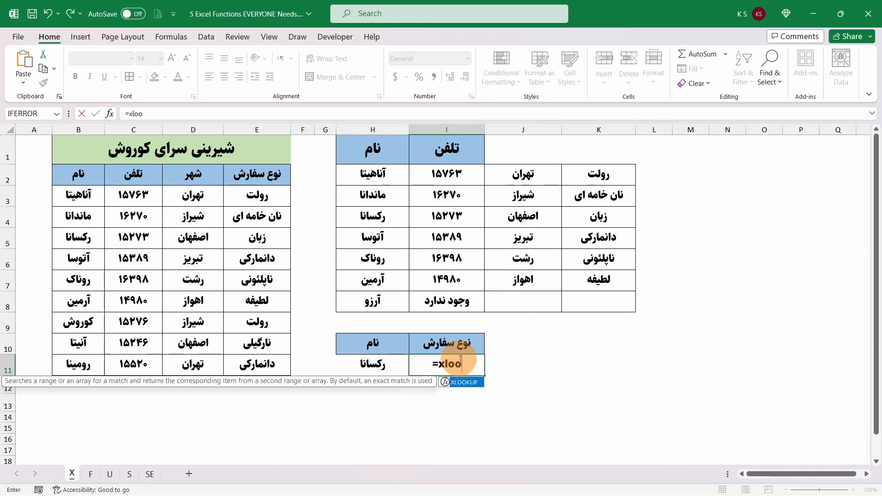
double_click(470, 382)
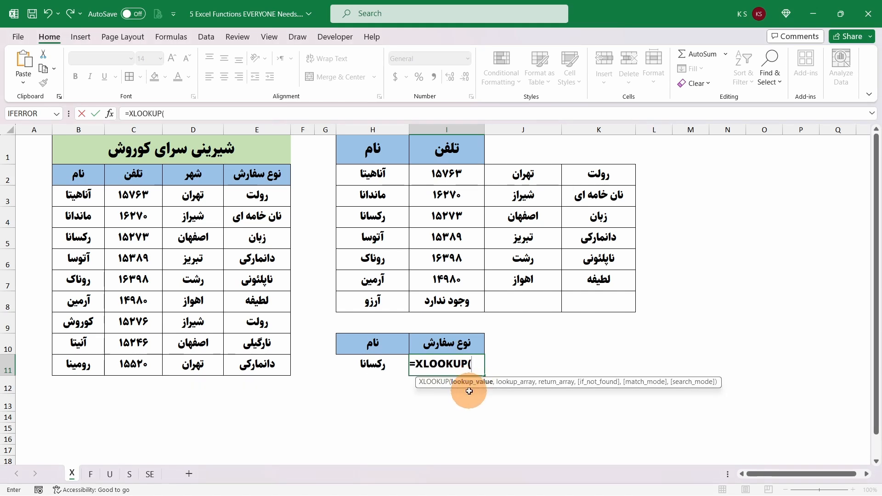
click(374, 365)
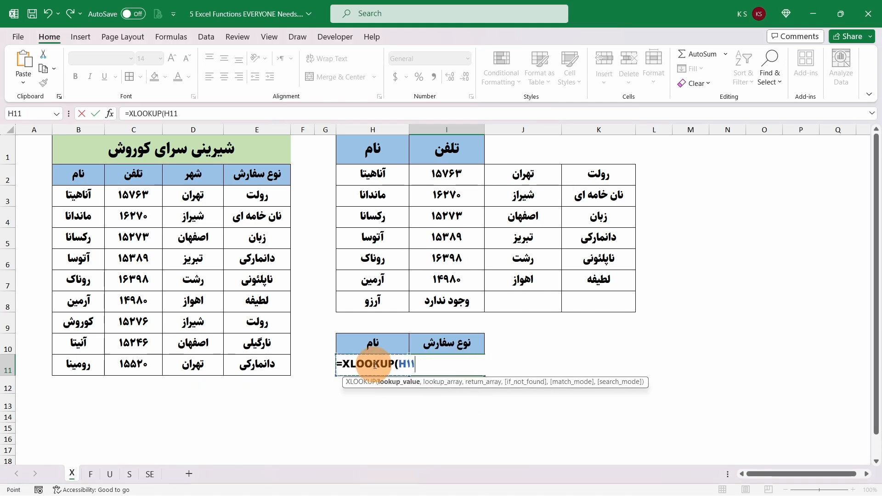
text(,)
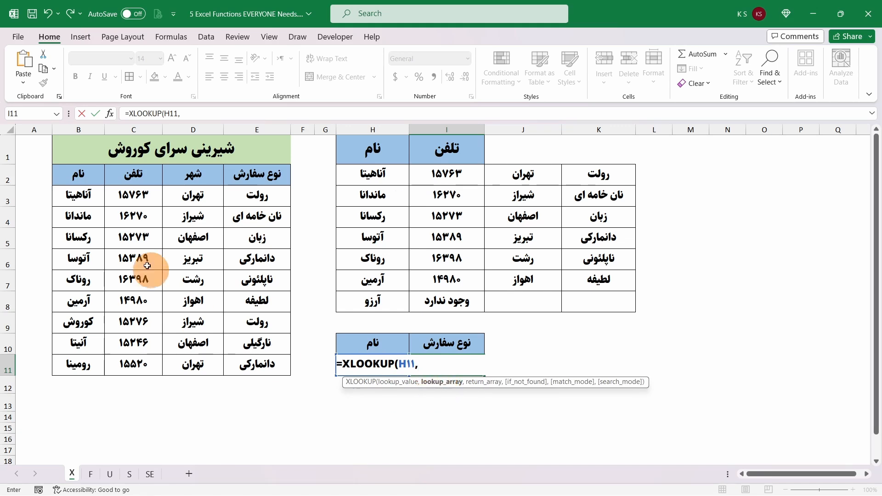
click(73, 129)
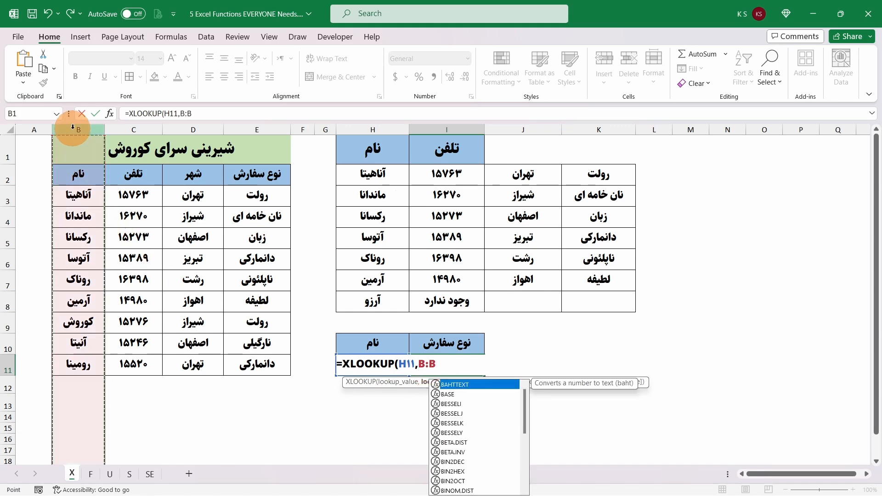
text(,)
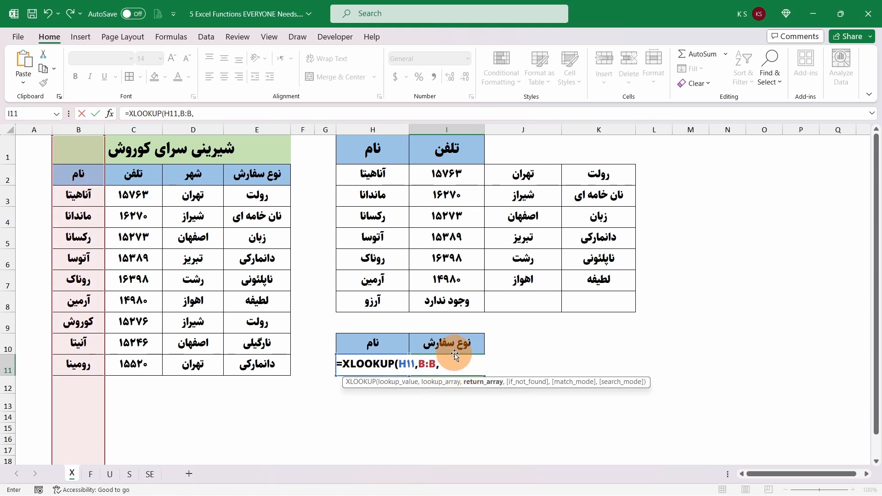
click(258, 124)
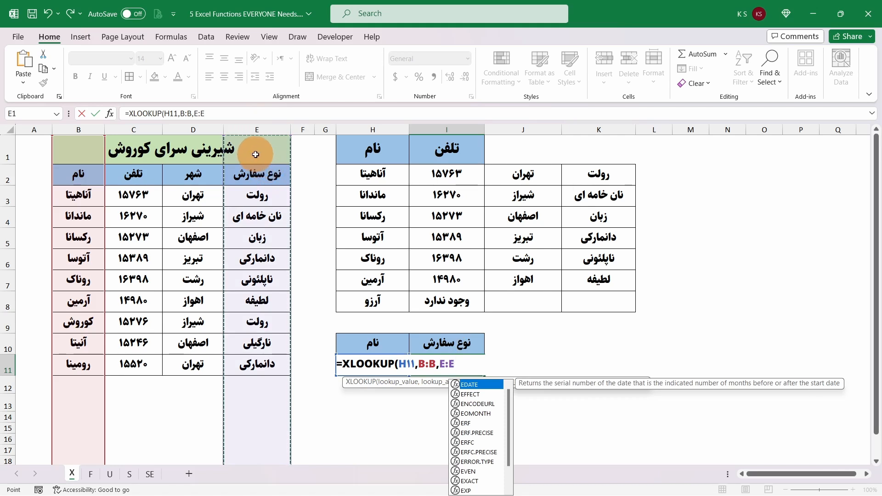
key(Return)
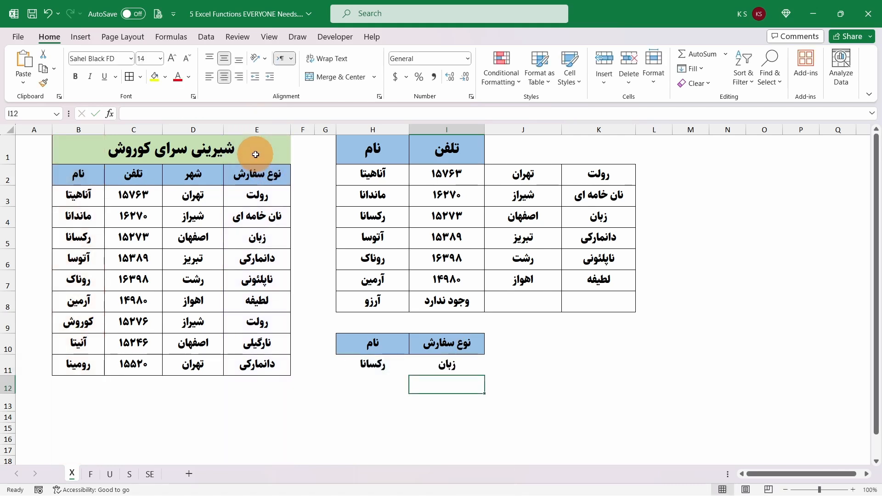
click(448, 370)
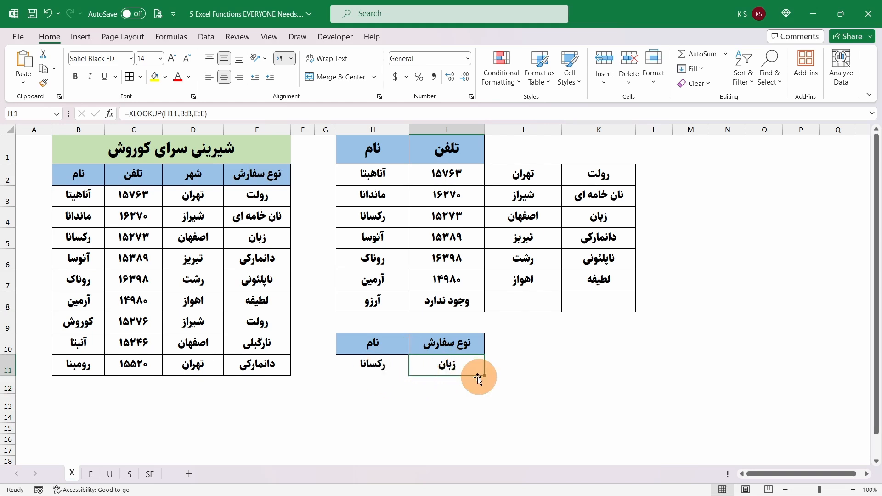
Step: Set the lookup name in H11 to the fourth customer name in its list, the one stored in B6
click(369, 367)
click(415, 370)
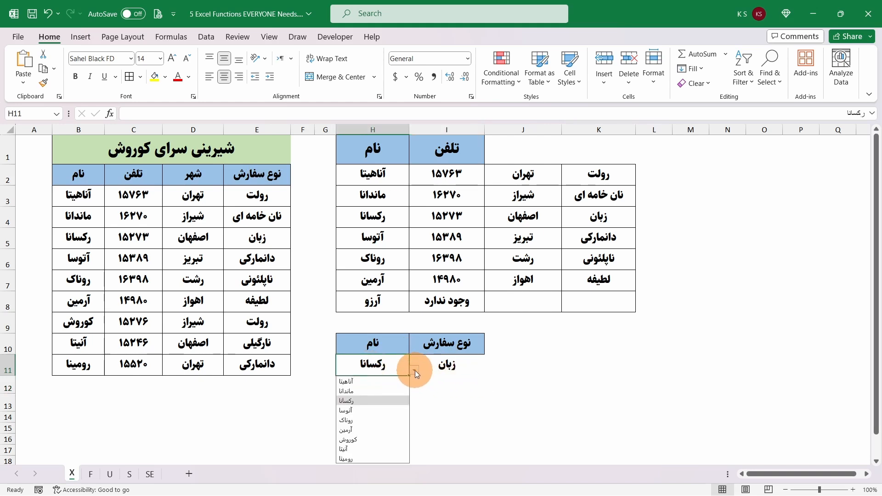
click(357, 411)
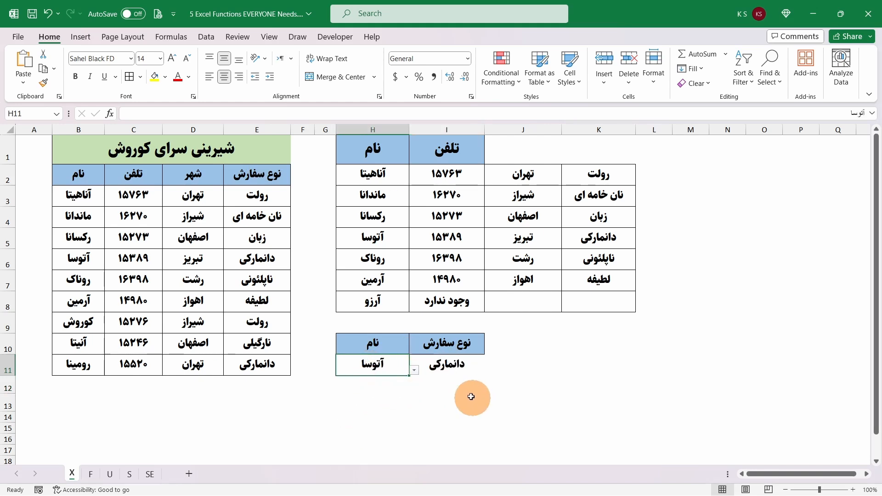
Step: Save the workbook
key(ctrl+s)
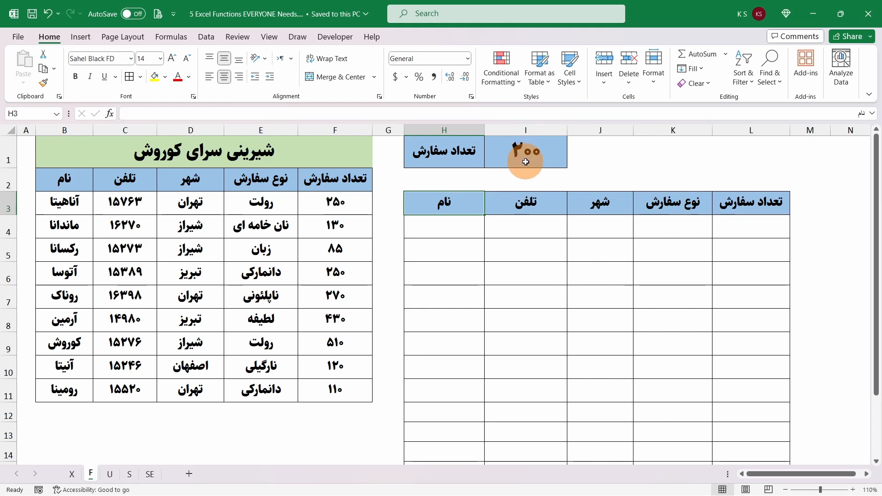
Step: On sheet F, enter =FILTER(B3:F11,F3:F11>I1) in H4 to list the orders whose quantity exceeds the threshold in I1
click(438, 227)
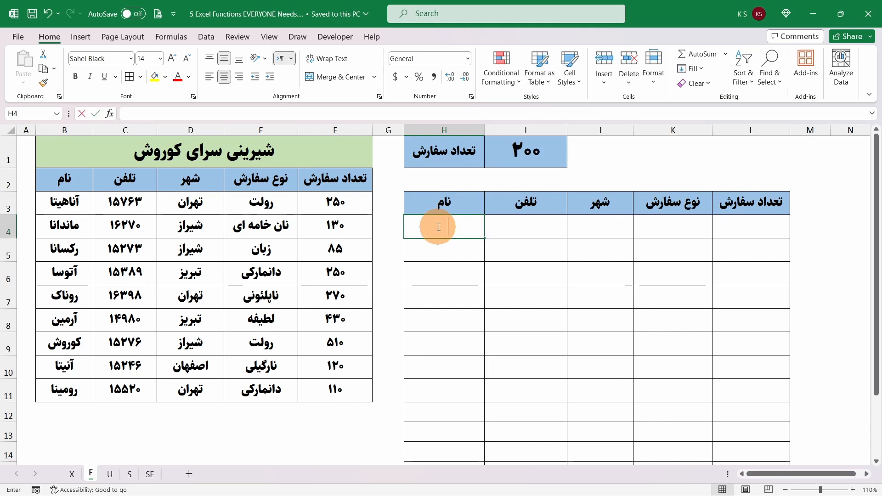
text(=fil)
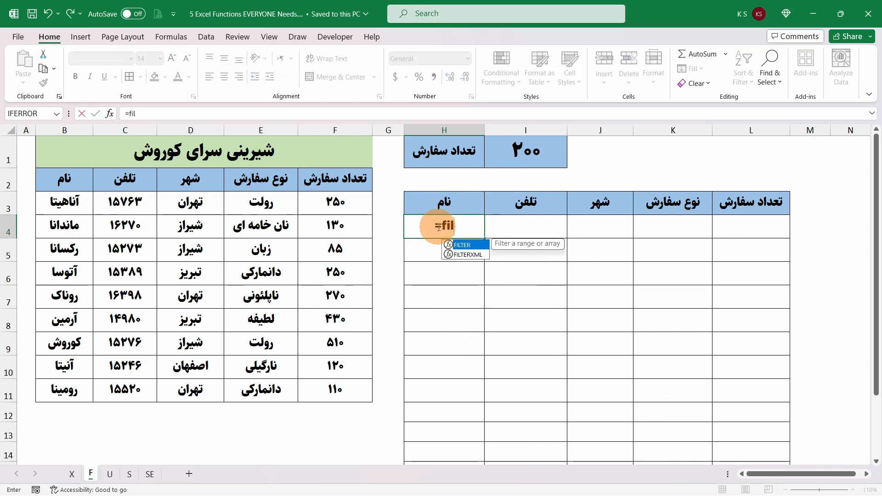
double_click(462, 244)
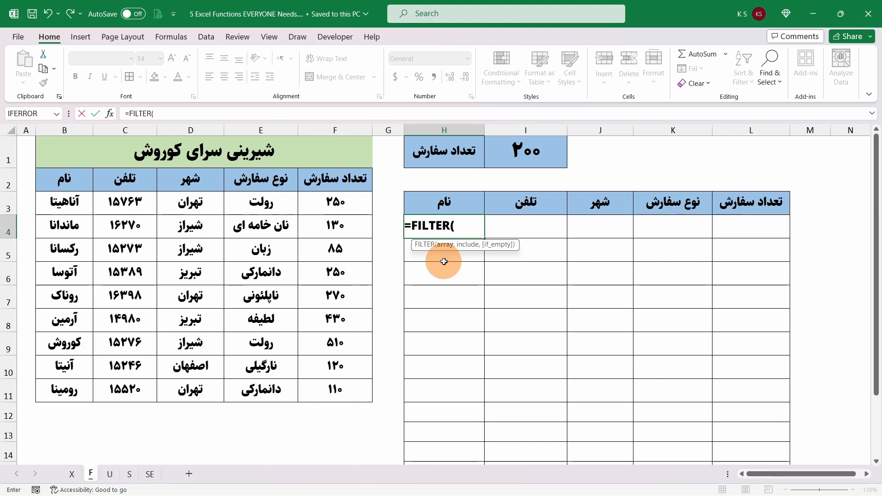
drag(74, 203, 323, 380)
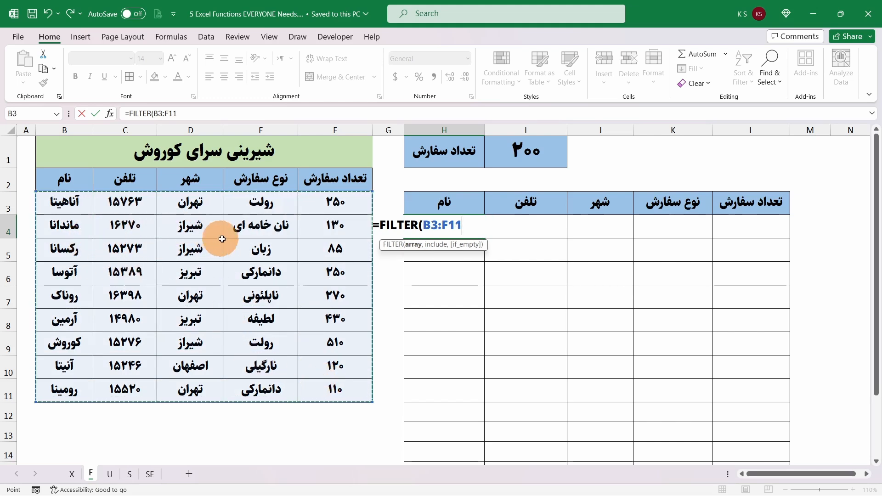
click(453, 246)
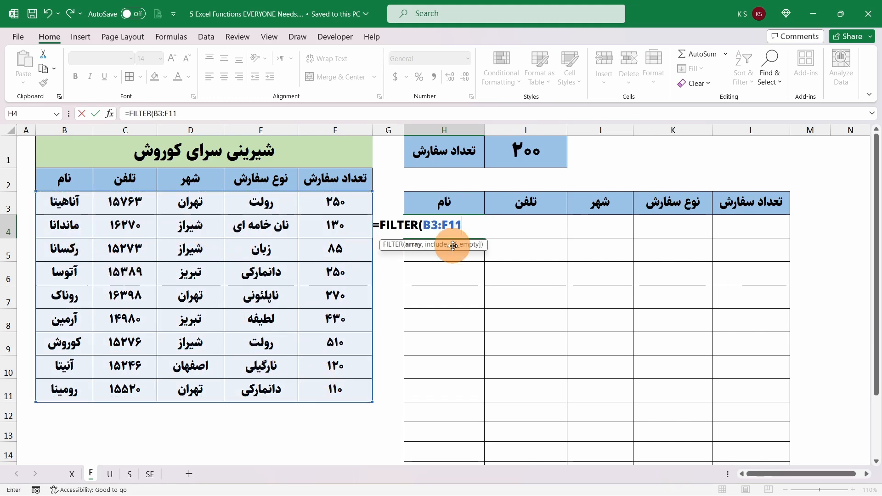
text(,)
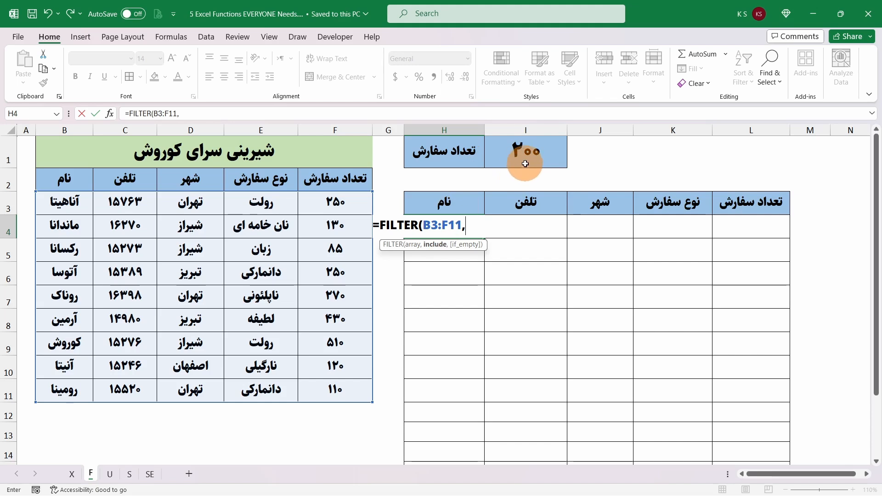
drag(335, 202, 336, 389)
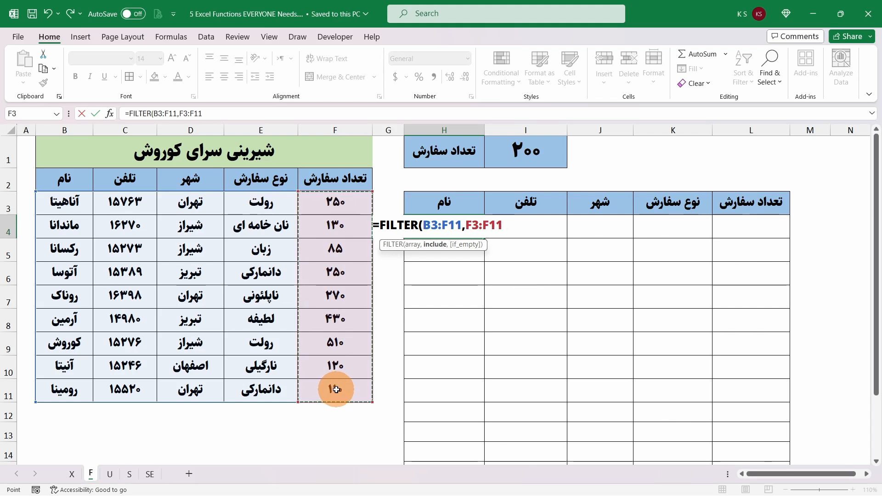
text(>)
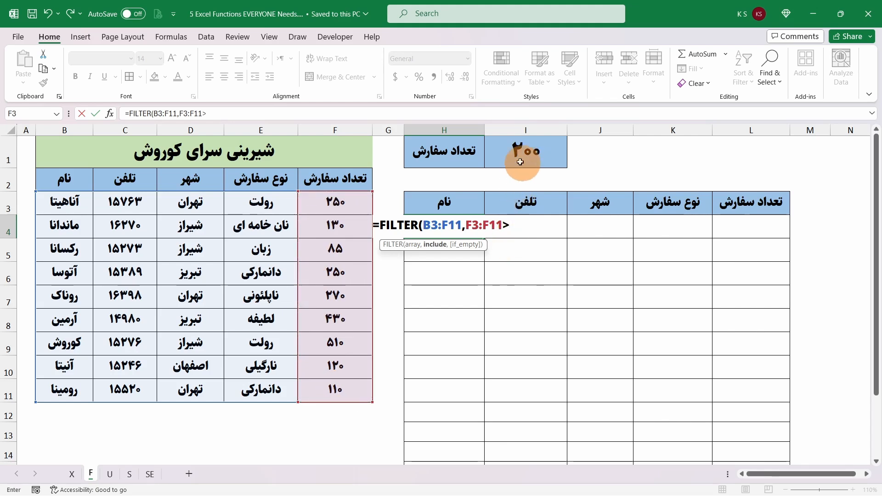
click(531, 152)
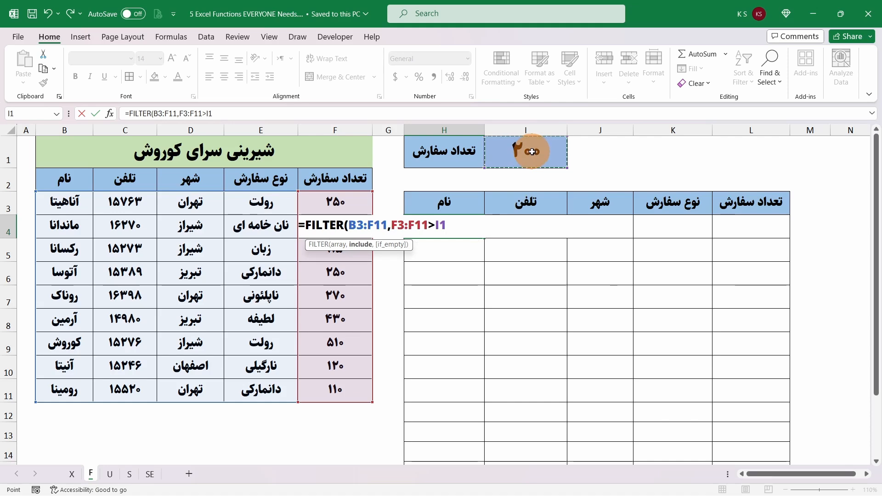
key(Return)
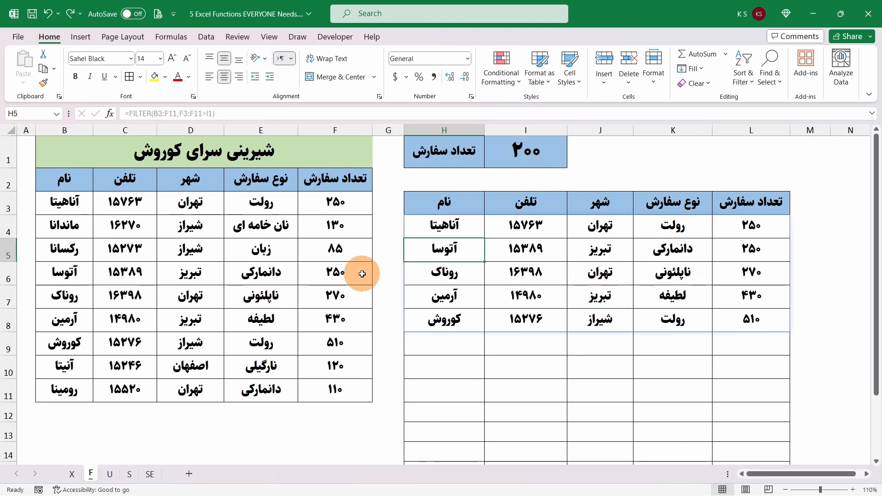
Step: Set the order quantity threshold in I1 to 300
click(526, 154)
text(300)
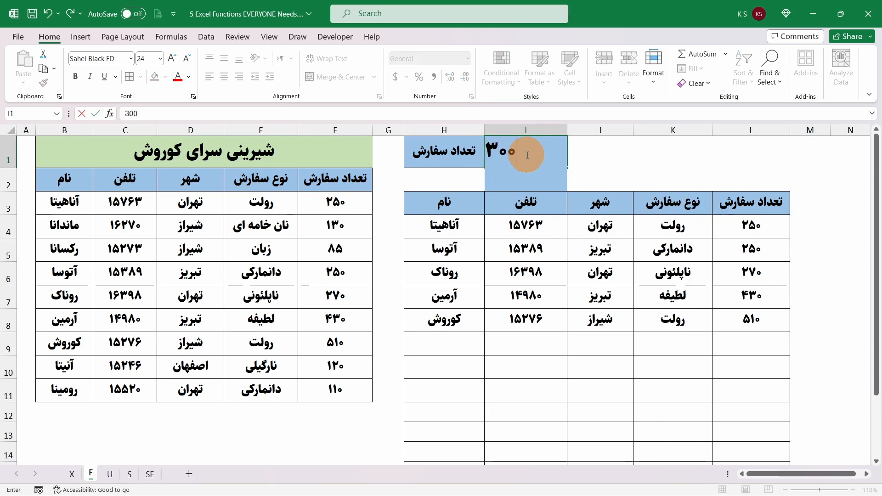
key(Return)
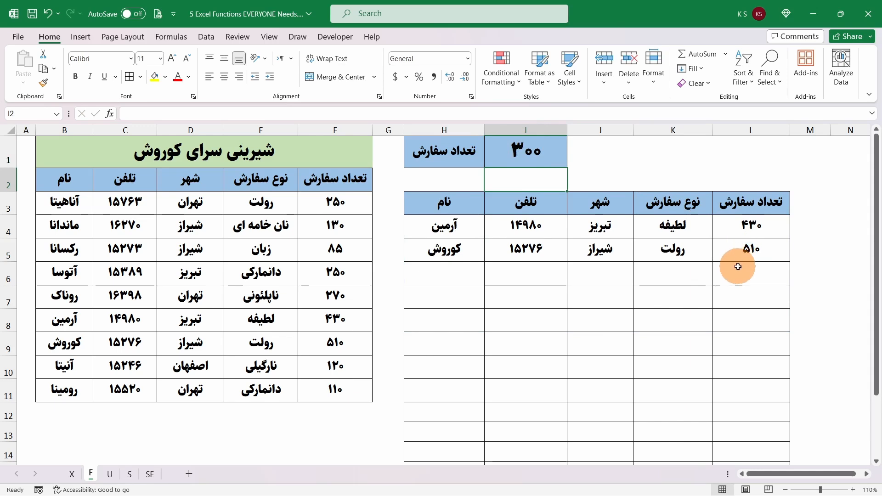
Step: Change the order quantity of the second customer in F4 to 350
click(335, 236)
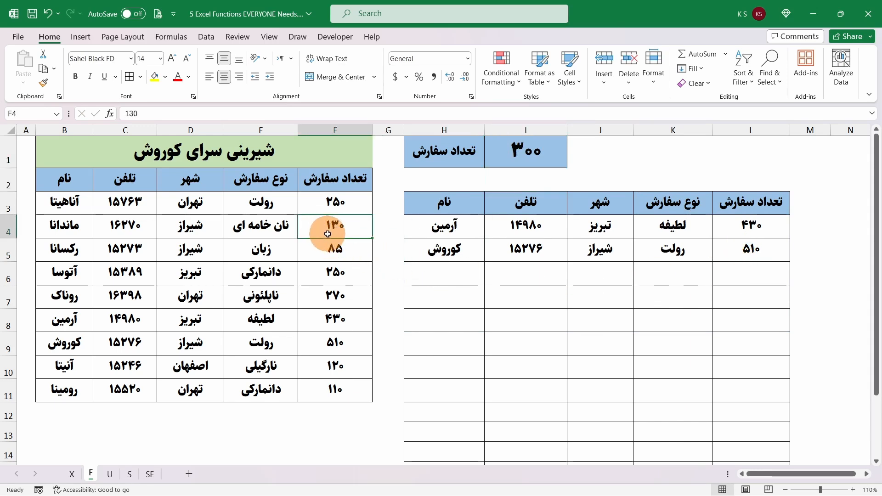
text(3)
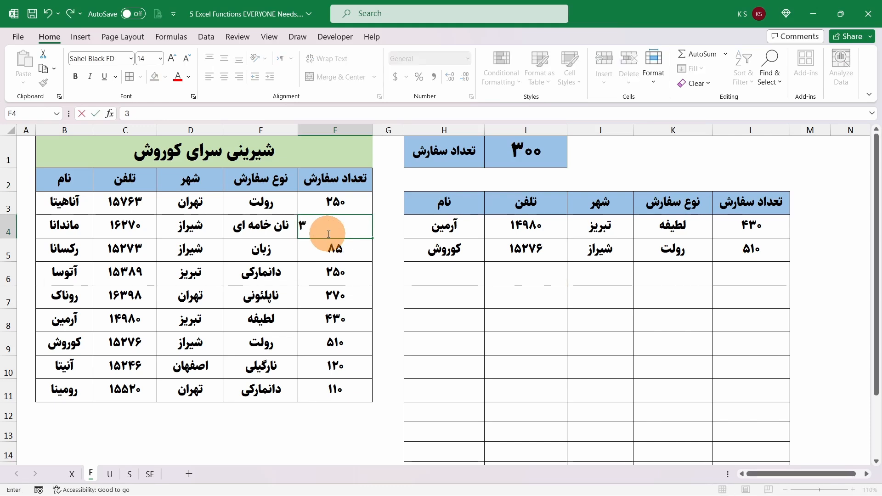
key(Return)
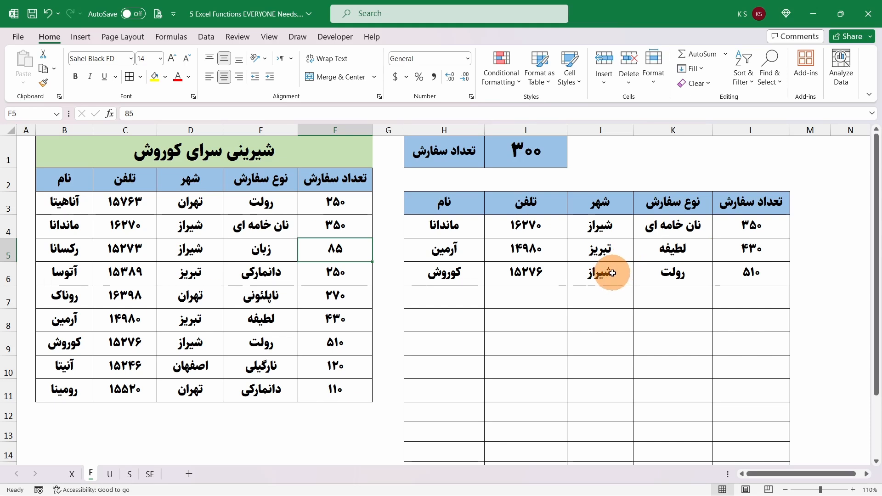
Step: Change the array argument of the FILTER formula in H4 to B3:D11 so only name, phone and city are returned
double_click(447, 227)
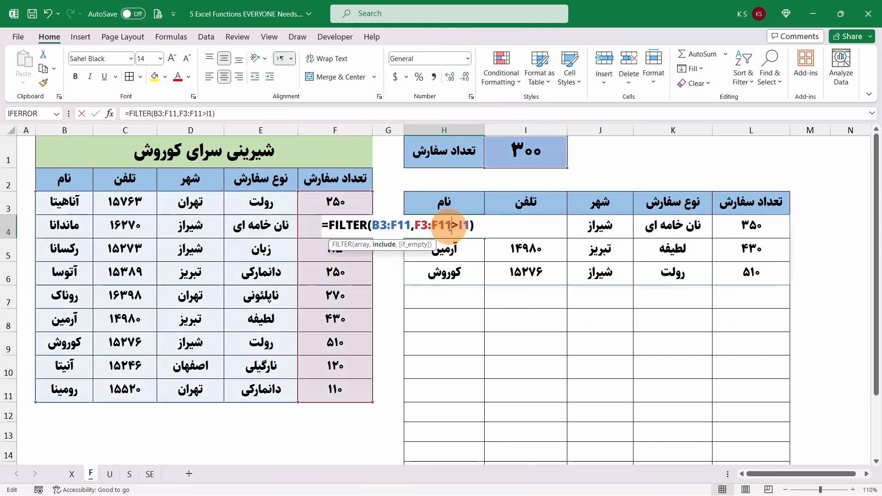
click(410, 225)
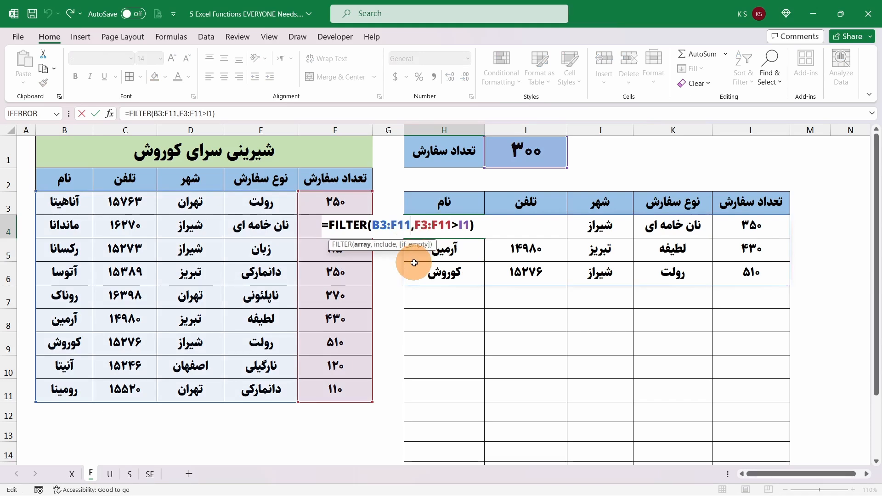
key(BackSpace)
key(BackSpace)
key(BackSpace)
key(BackSpace)
key(BackSpace)
key(BackSpace)
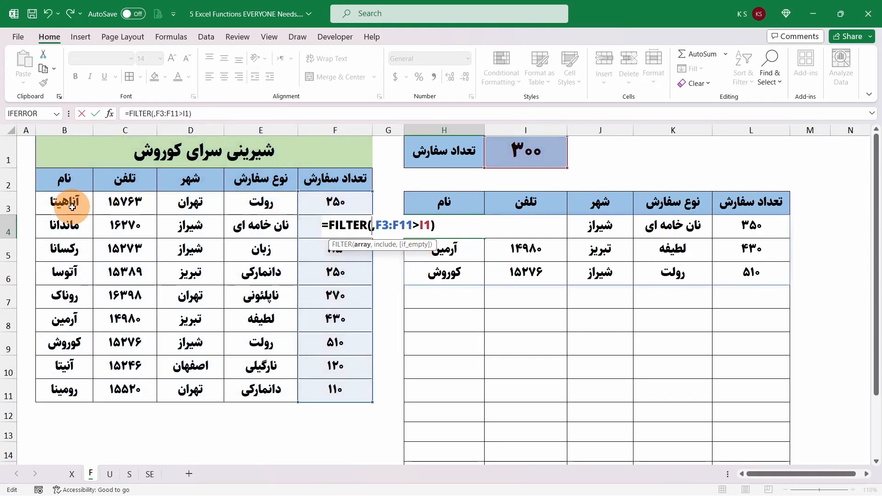
click(89, 206)
drag(90, 207, 171, 388)
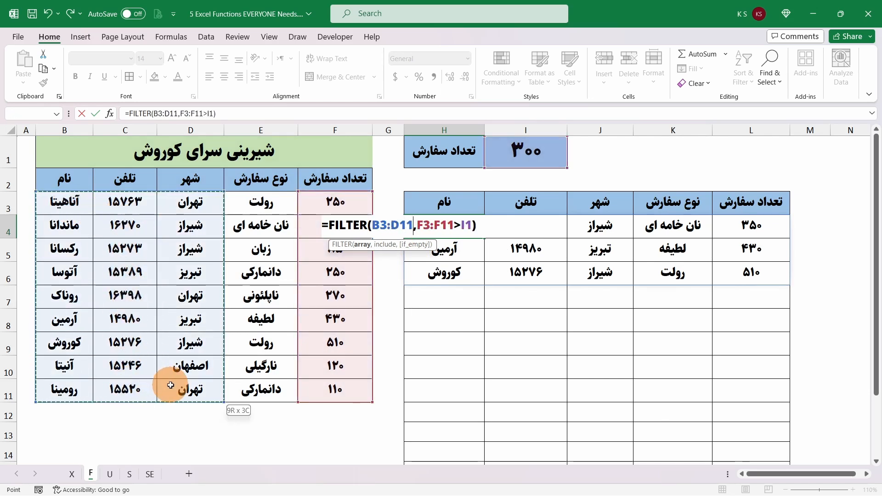
click(482, 222)
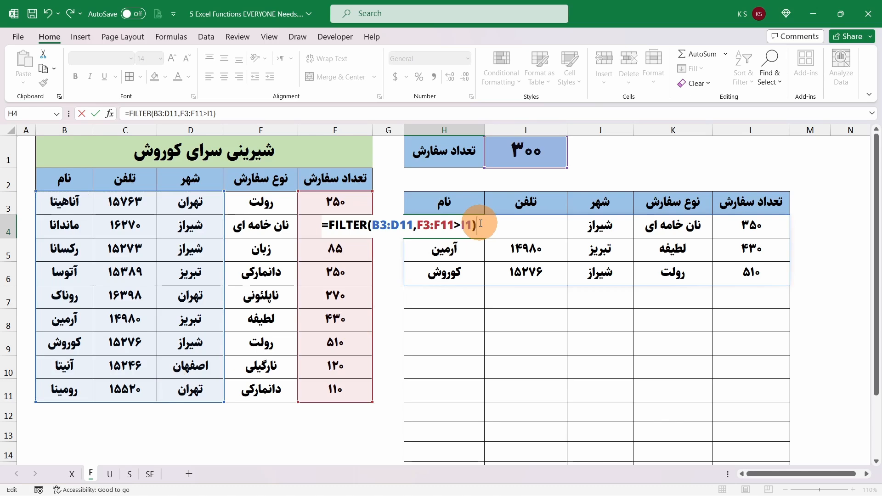
key(Return)
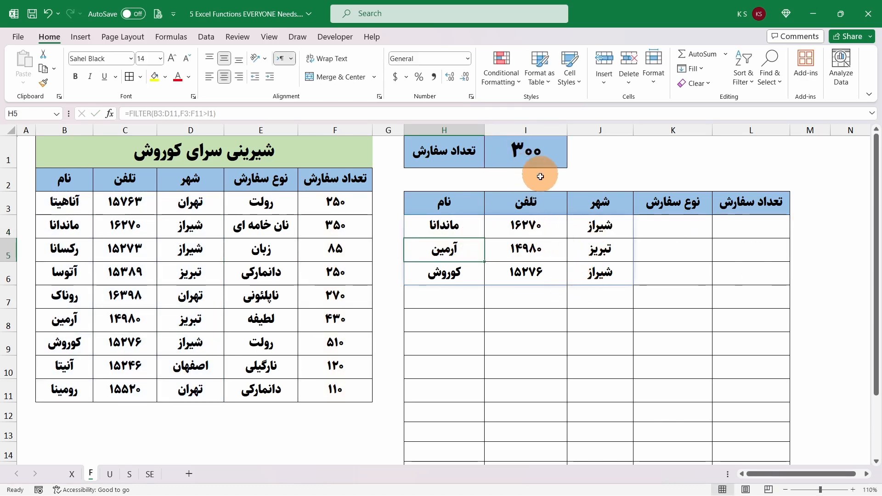
Step: Clear the FILTER formula and its results from H4:J6
key(Up)
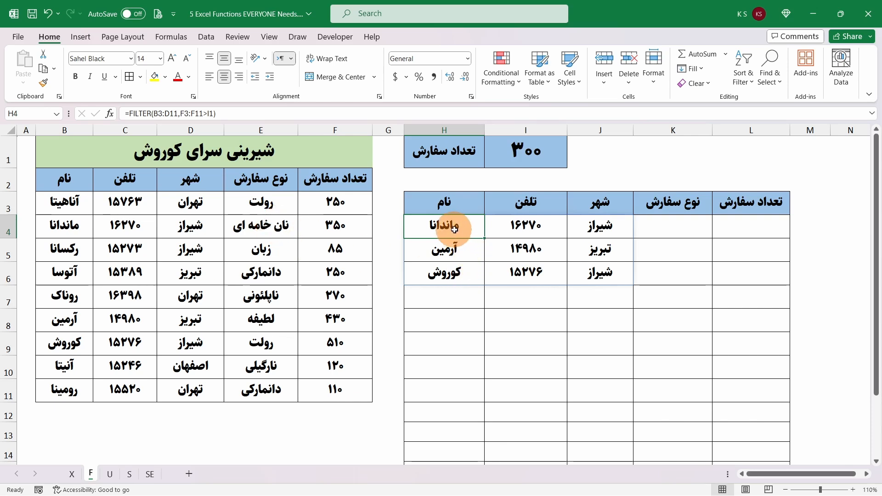
drag(457, 228, 583, 272)
key(Delete)
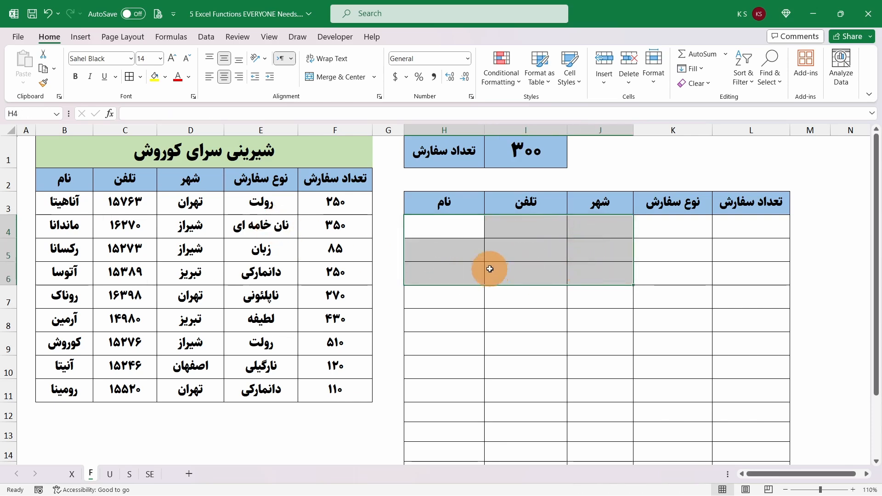
Step: Enter =FILTER(B3:F11,E3:E11=E3) in H4 to list all orders whose order type matches the one in E3
click(456, 223)
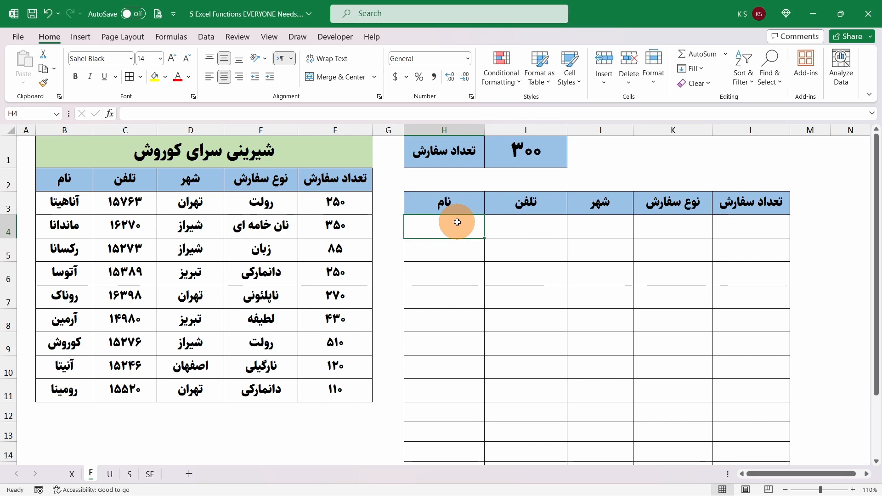
text(=fil)
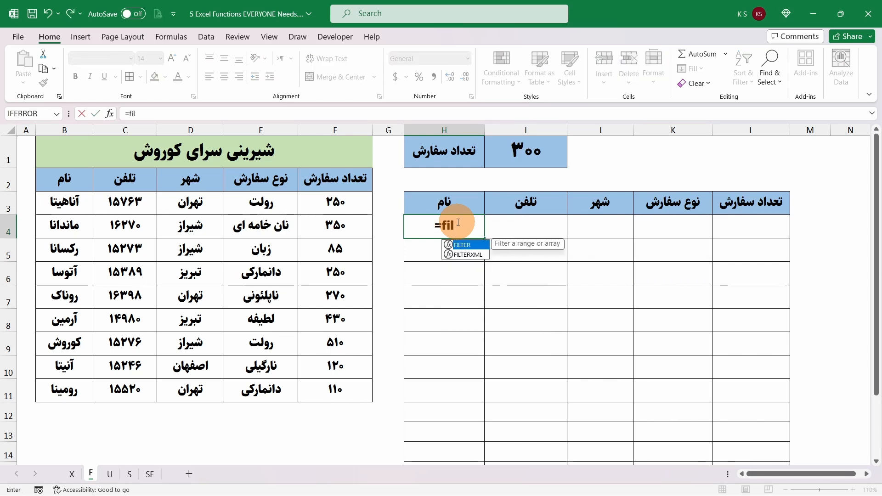
double_click(470, 244)
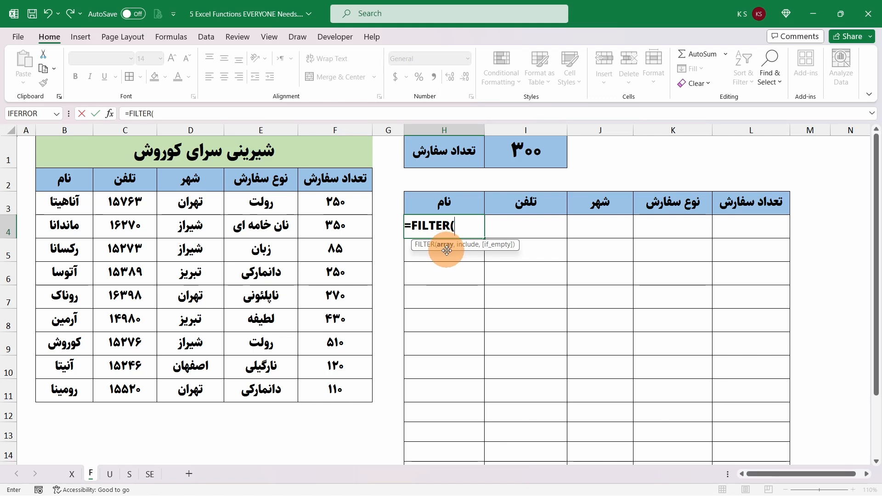
drag(58, 201, 316, 392)
text(,)
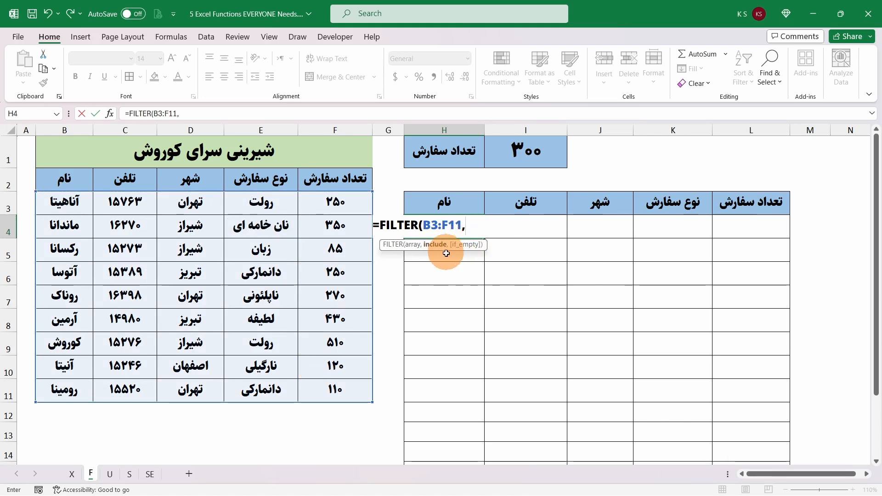
drag(265, 202, 276, 389)
text(=)
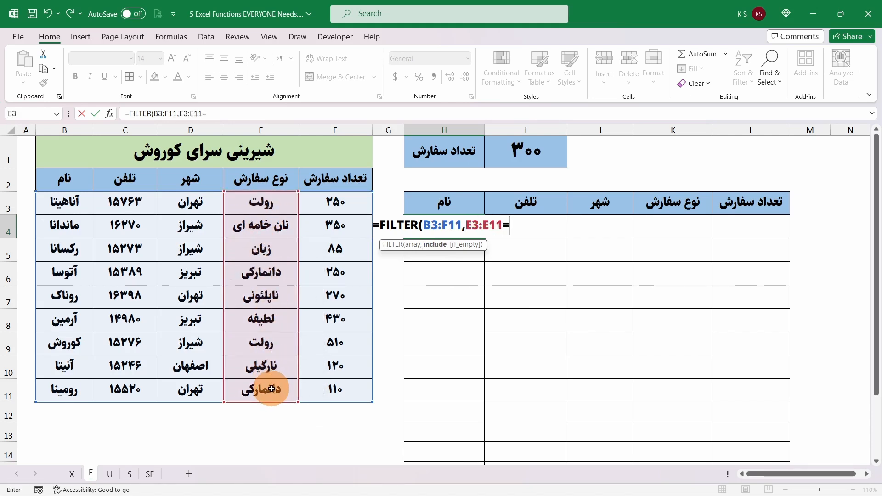
click(264, 204)
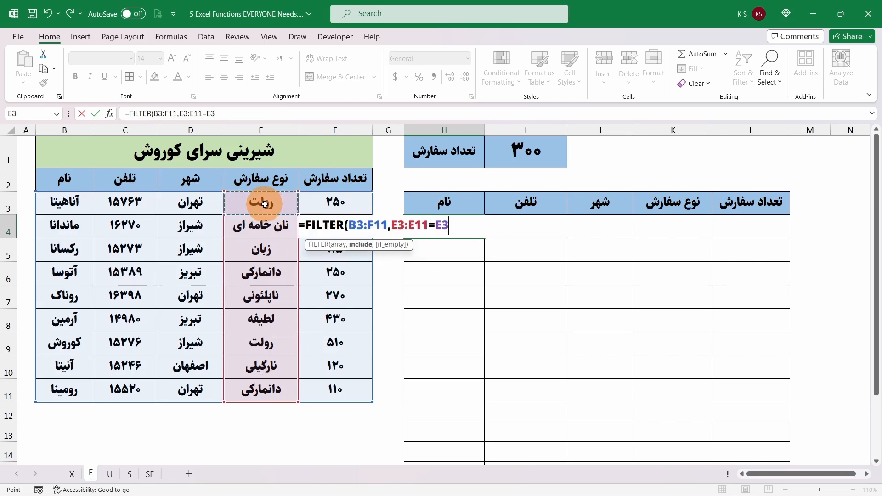
key(Return)
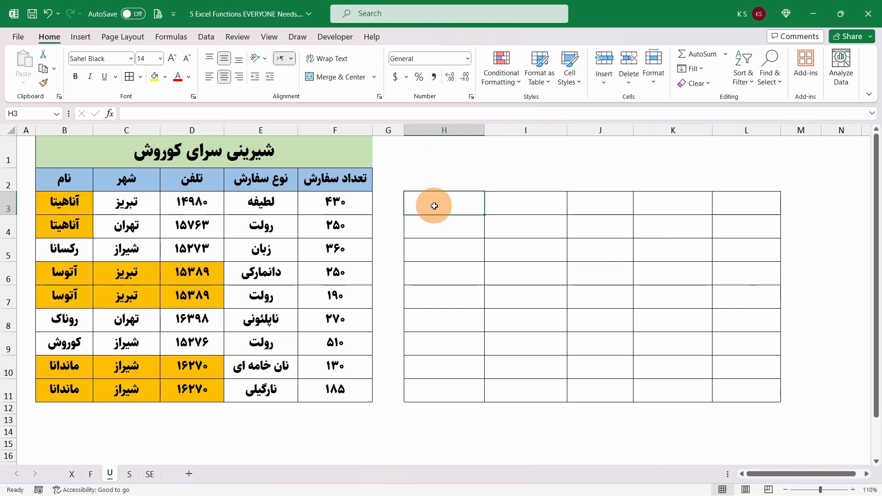
Step: On sheet U, enter =UNIQUE(B3:B11) in H3 to list each customer name without duplicates
text(=uni)
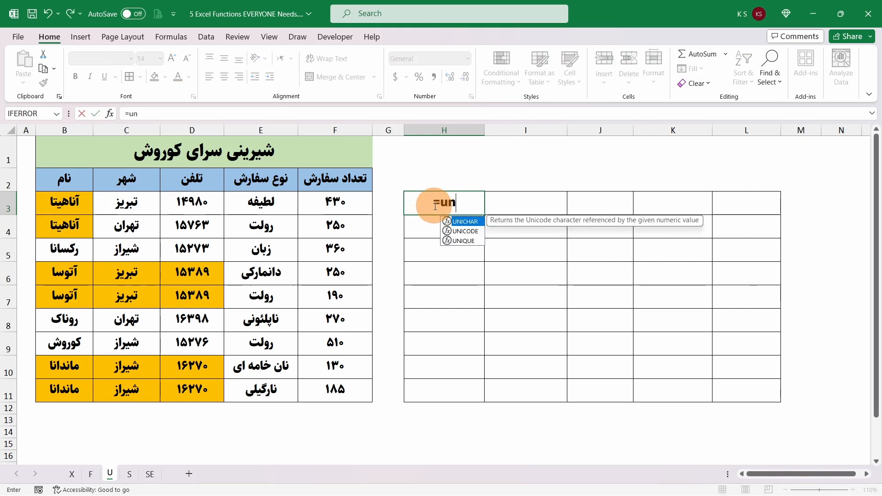
double_click(460, 241)
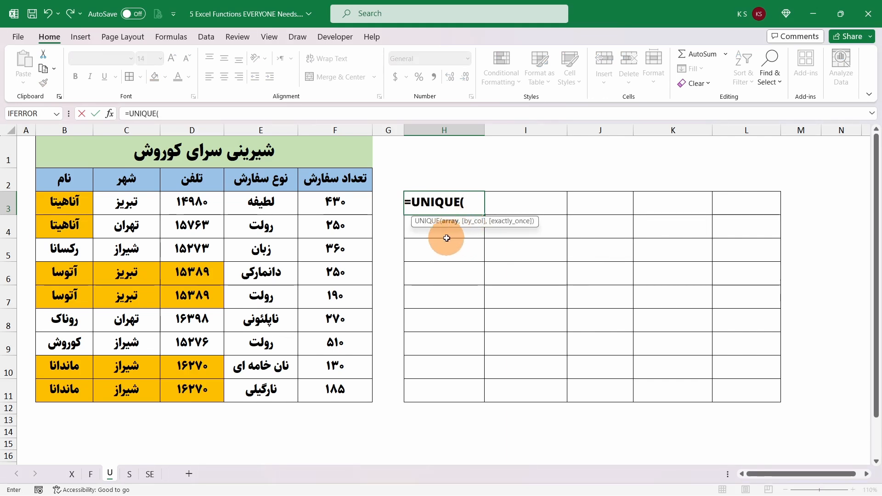
drag(71, 208, 71, 393)
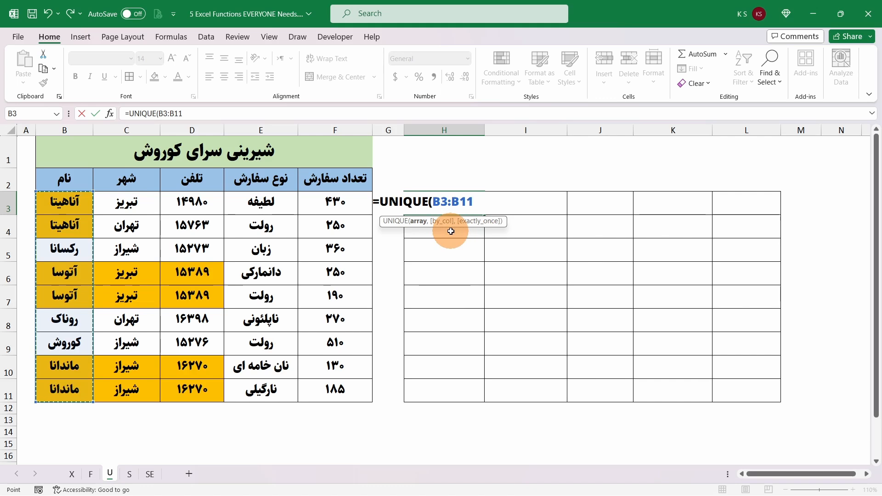
key(Return)
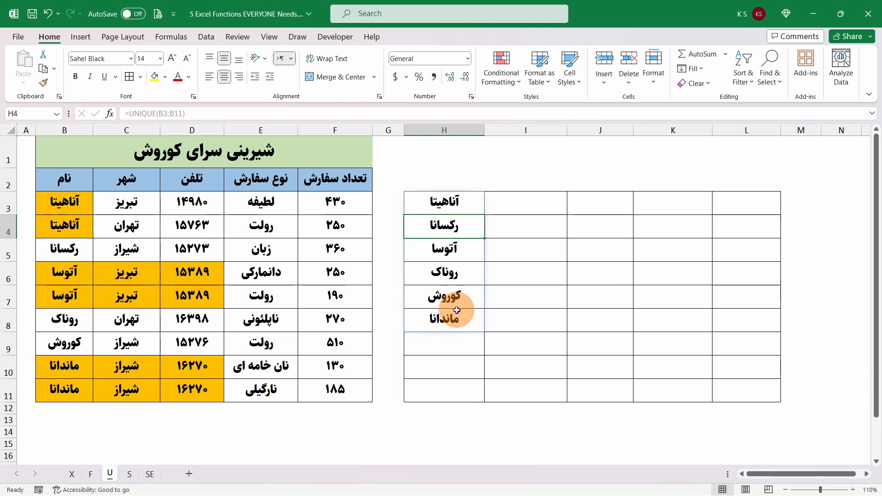
Step: Change the array of the UNIQUE formula in H3 to B3:C11 to list distinct name and city combinations
double_click(457, 202)
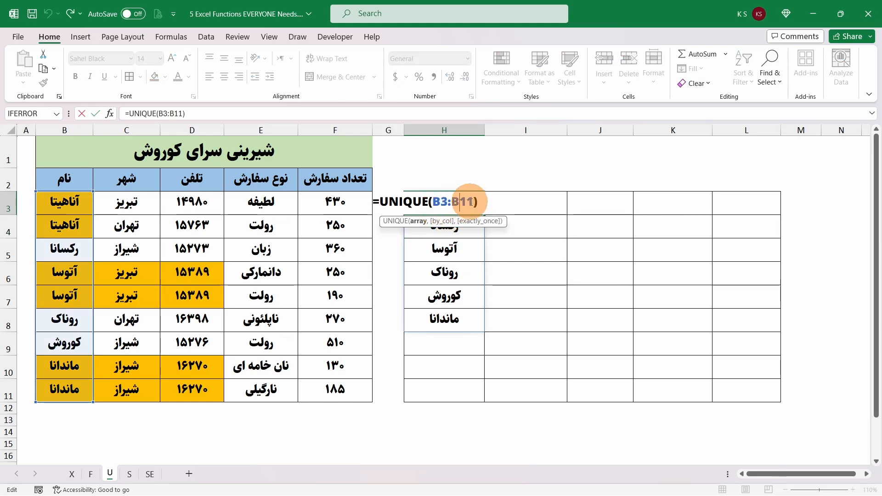
click(475, 202)
key(BackSpace)
key(BackSpace)
key(BackSpace)
key(BackSpace)
key(BackSpace)
key(BackSpace)
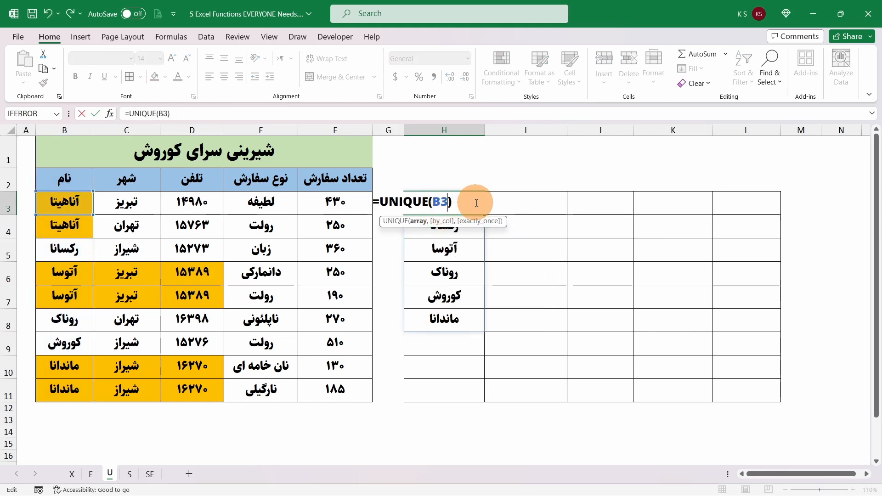
drag(60, 202, 130, 388)
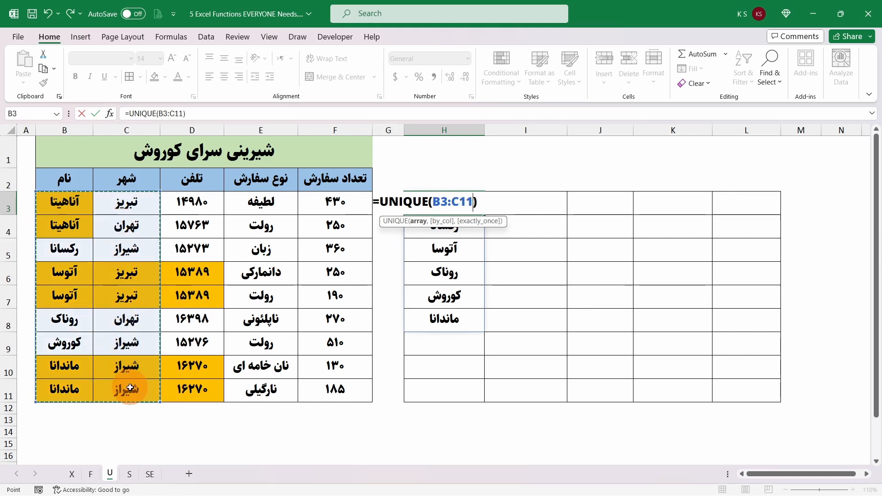
key(Return)
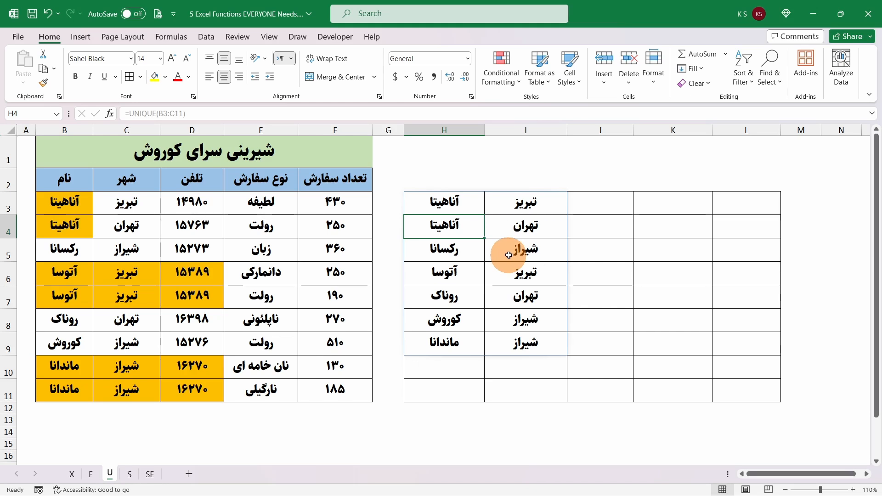
Step: Enter =UNIQUE(B3:B11,,TRUE) in J3 to list only the customer names that appear exactly once
click(595, 198)
text(=uni)
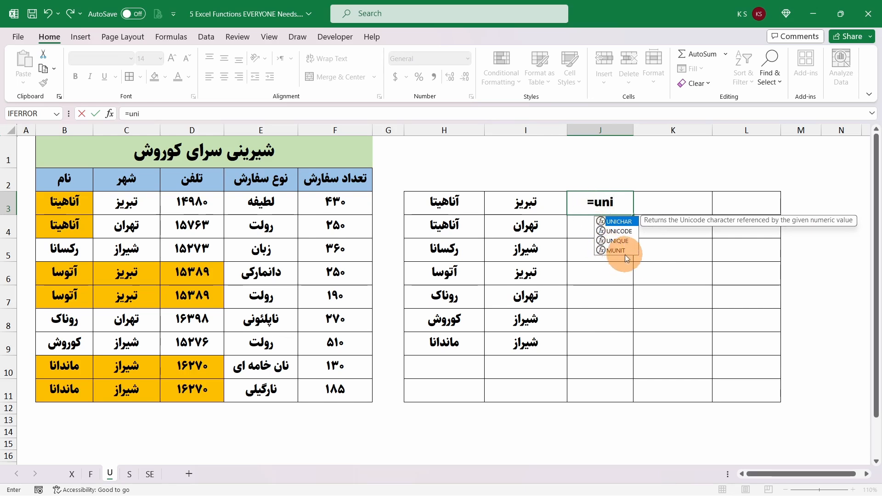
double_click(620, 240)
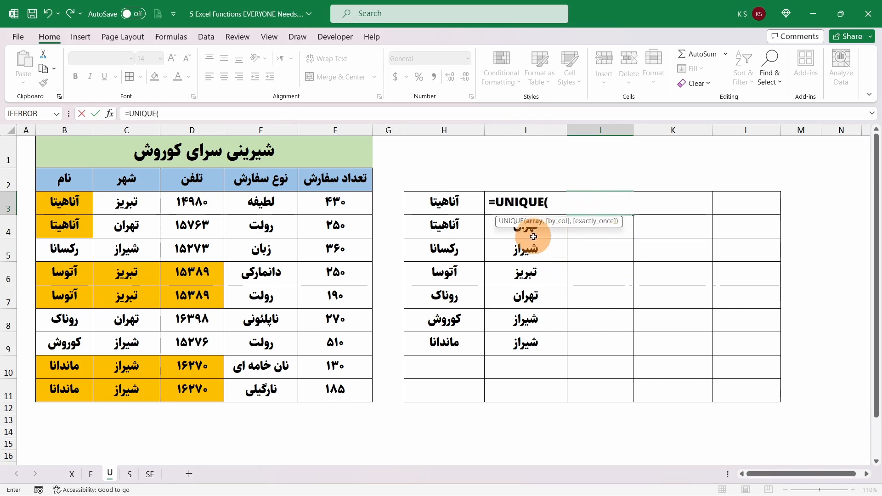
drag(67, 208, 64, 389)
text(,)
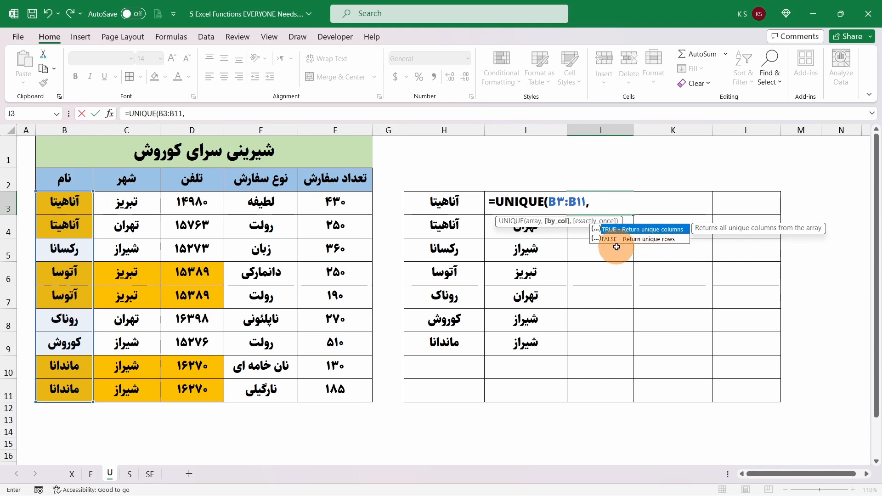
text(,)
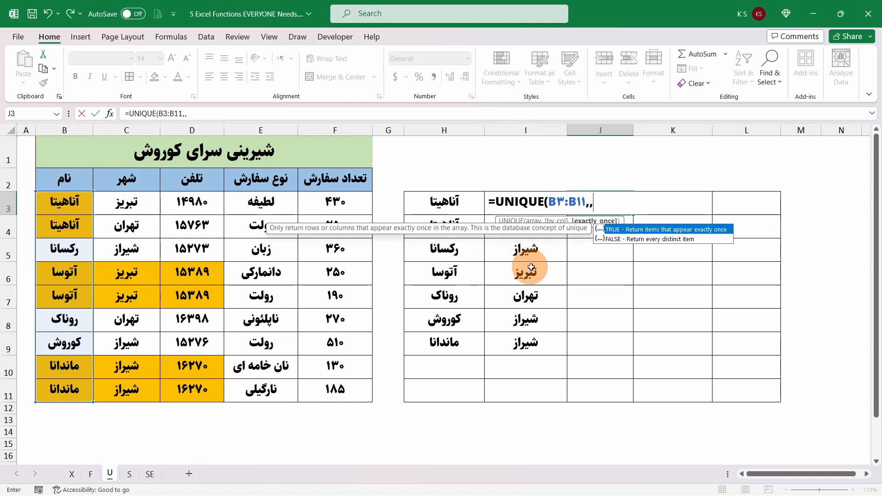
double_click(689, 230)
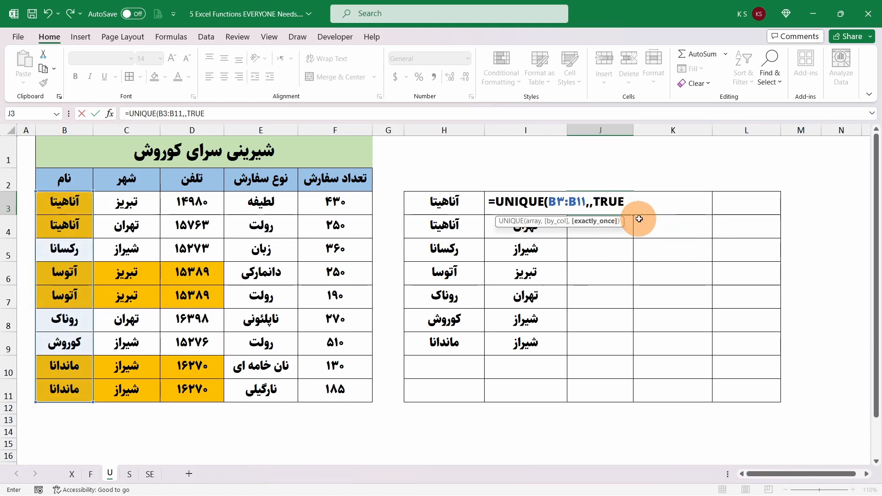
key(Return)
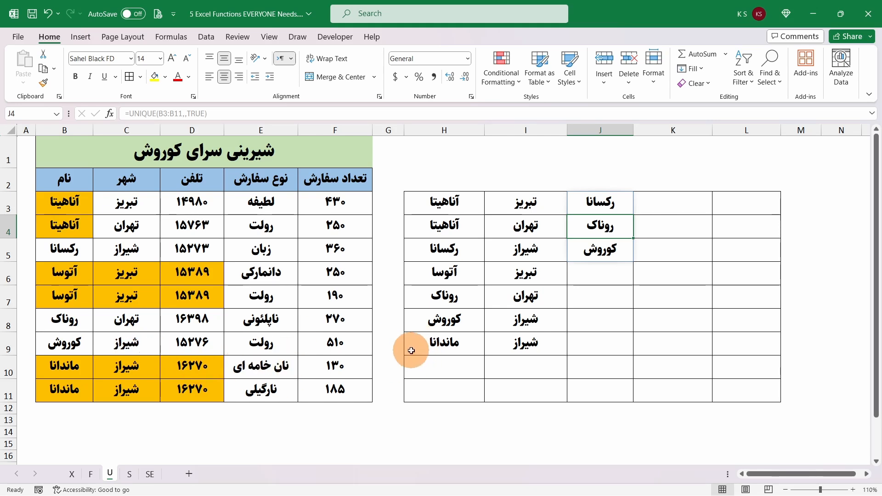
Step: Clear the UNIQUE results from H3:J9, and enter =UNIQUE(B3:C11,,TRUE) in H3 to list name and phone pairs that occur exactly once
drag(441, 202, 580, 339)
key(Delete)
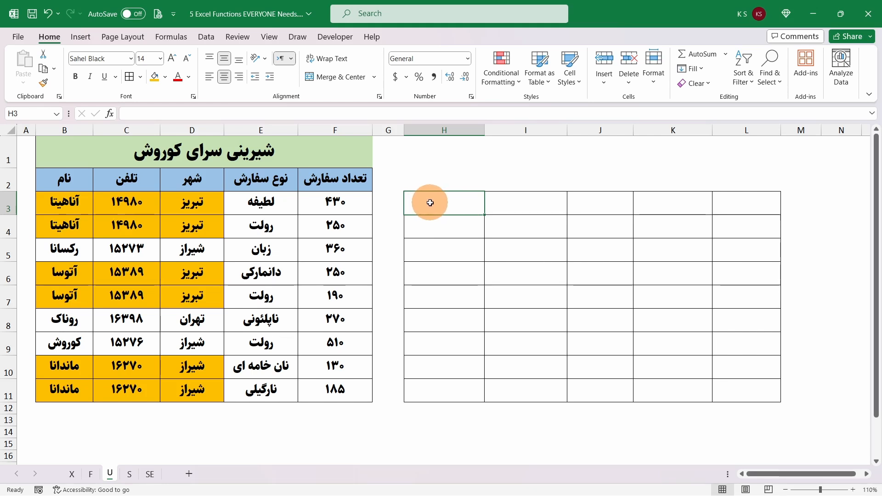
text(=uni)
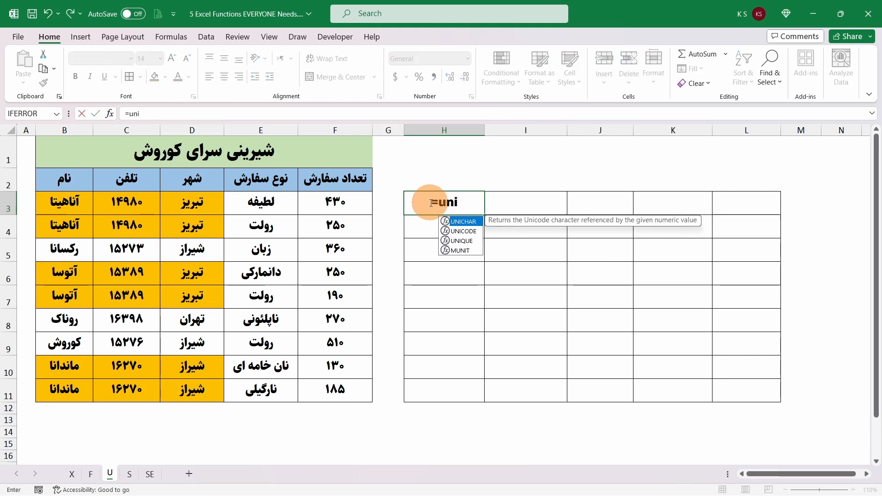
double_click(456, 241)
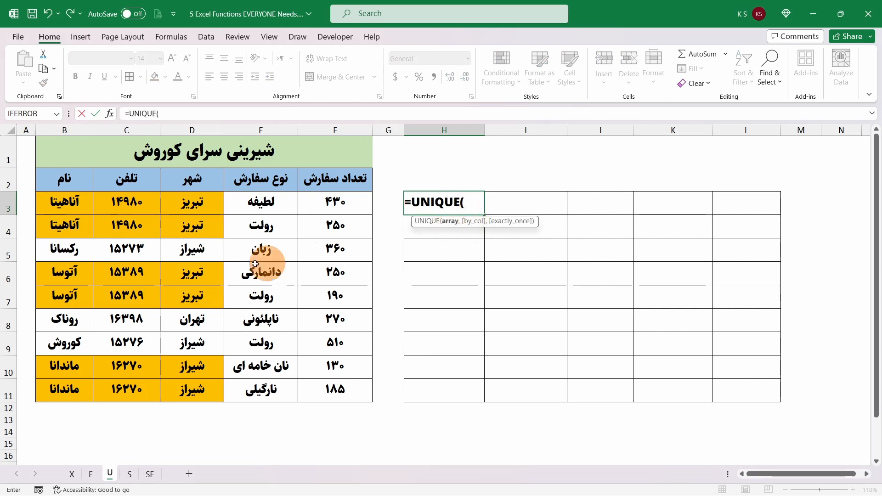
drag(69, 206, 126, 386)
text(,)
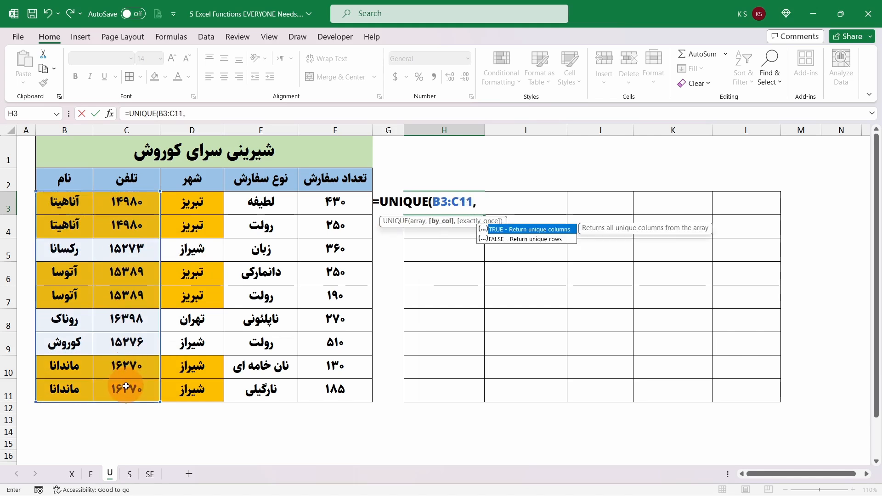
text(,)
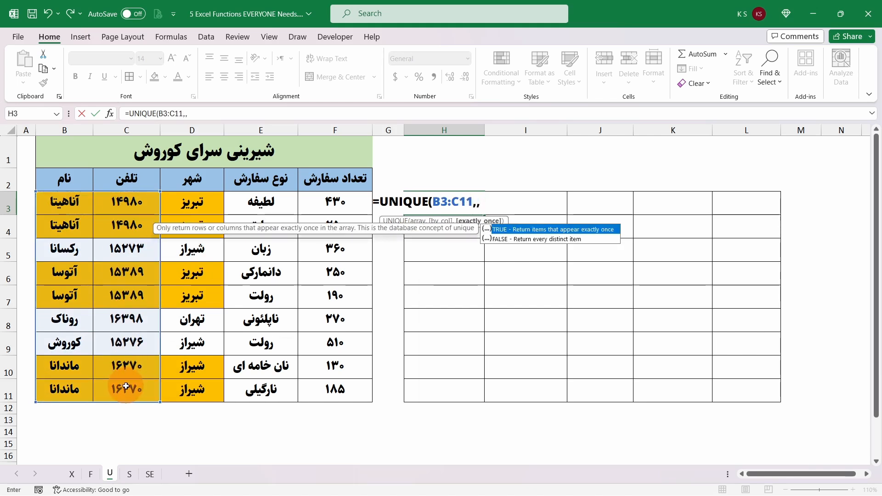
double_click(582, 231)
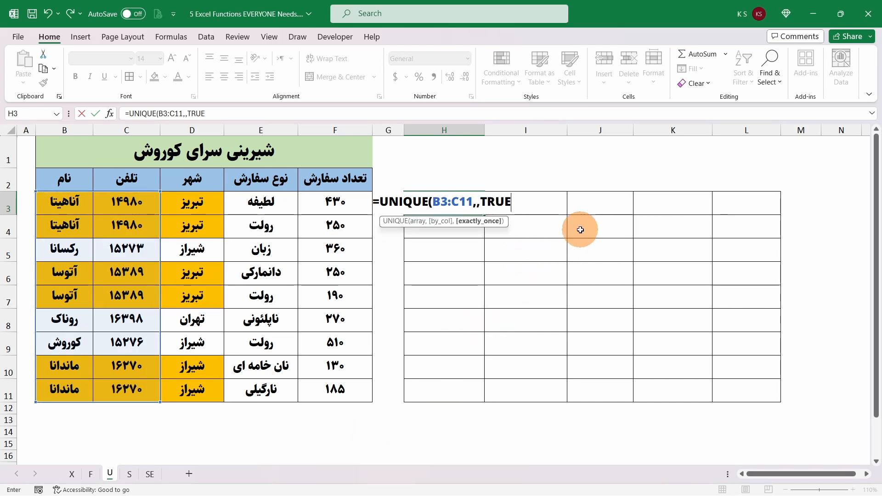
key(Return)
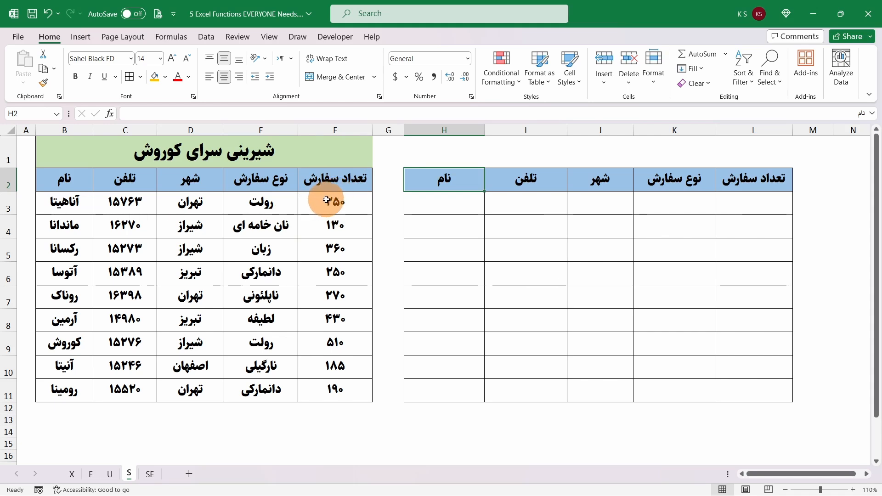
Step: On sheet S, enter =SORT(B3:F11) in H3 to list all orders sorted by customer name
click(435, 203)
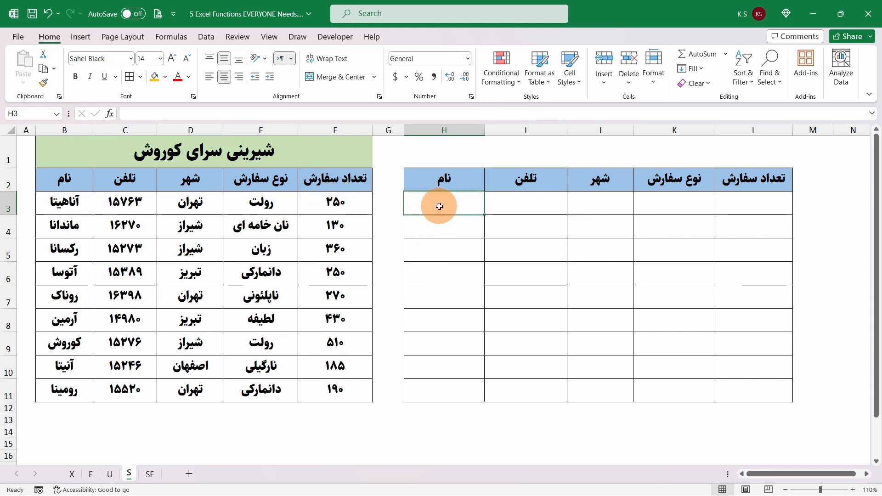
text(=sor)
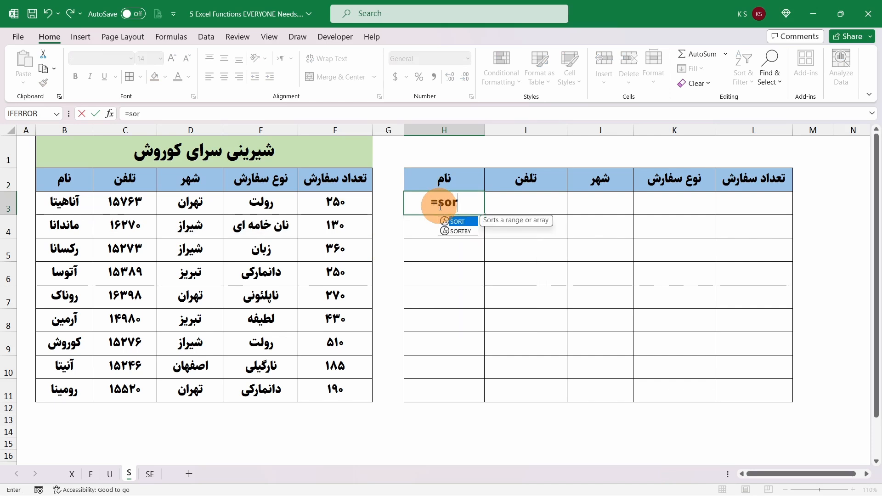
double_click(457, 224)
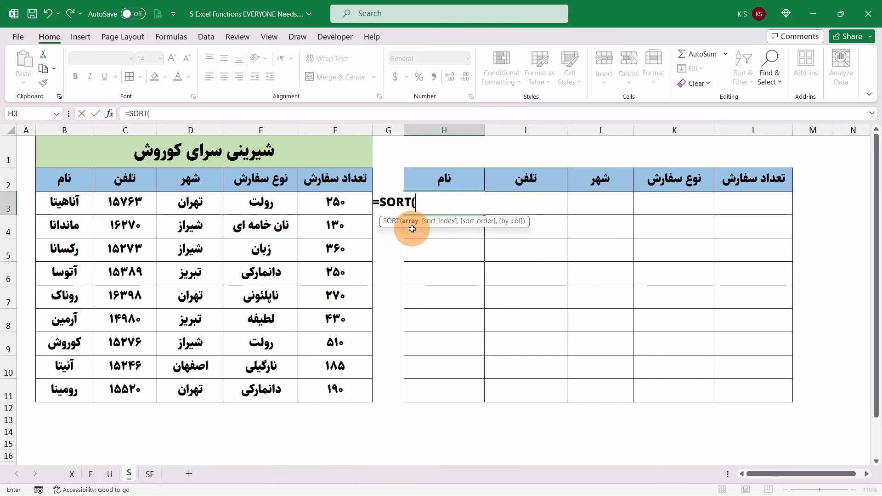
drag(55, 205, 321, 390)
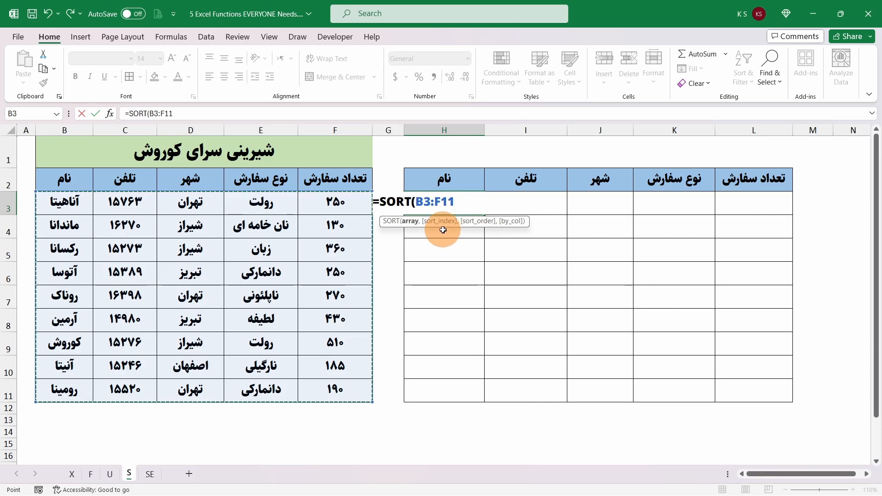
key(Return)
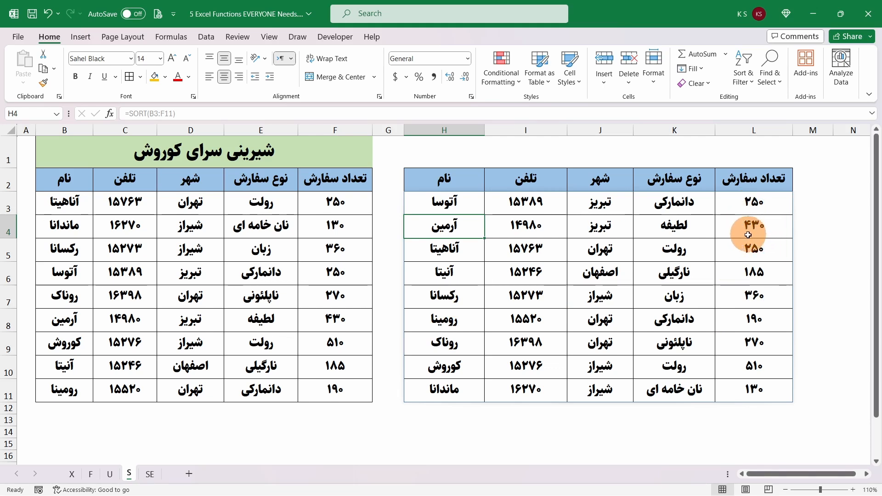
Step: Change the formula in H3 to =SORT(B3:F11,5,-1) so the orders are sorted by quantity in descending order
click(464, 212)
double_click(463, 211)
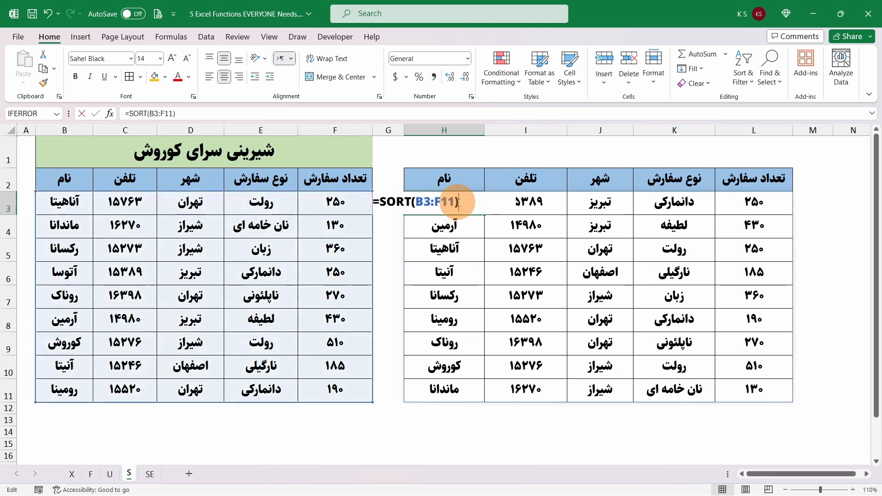
click(458, 211)
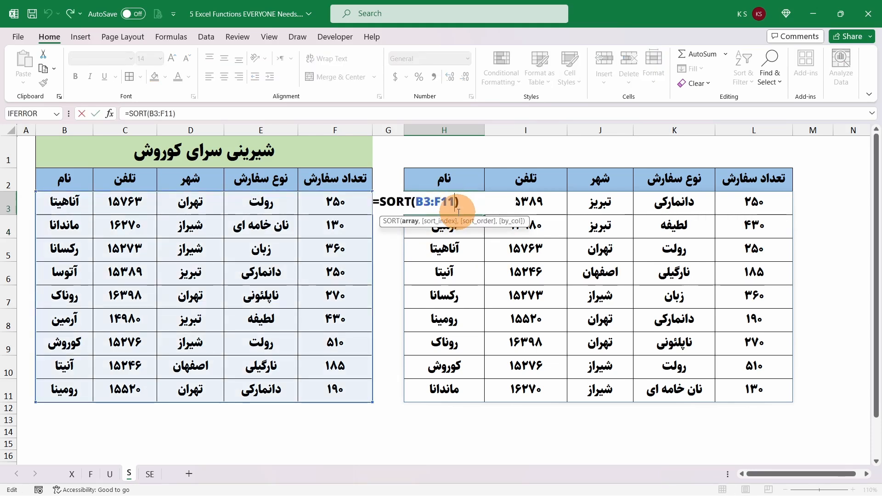
text(,5)
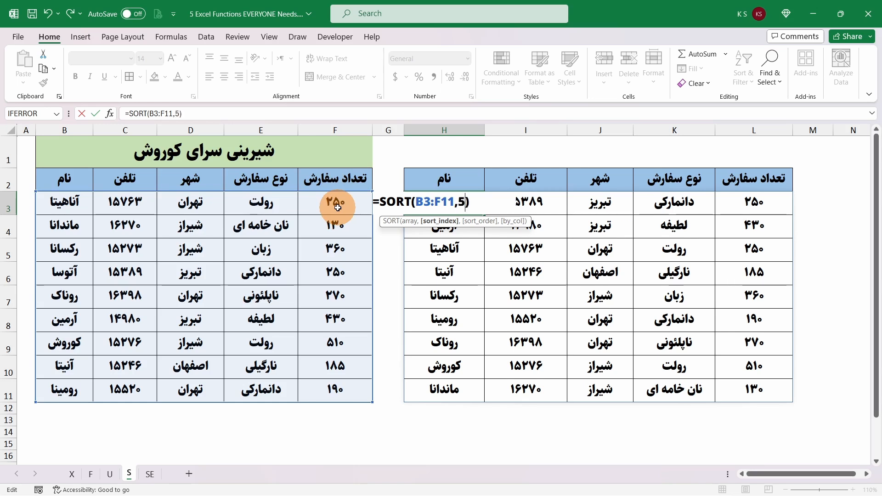
text(,)
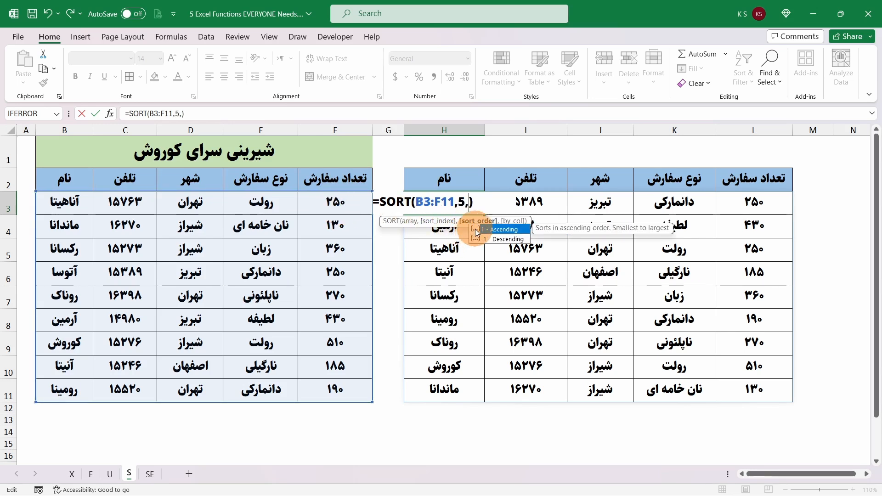
double_click(507, 239)
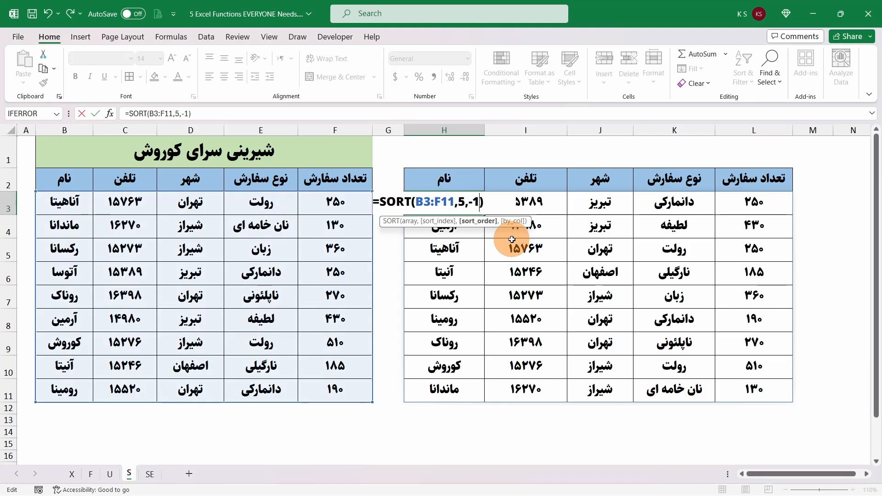
click(492, 200)
key(Return)
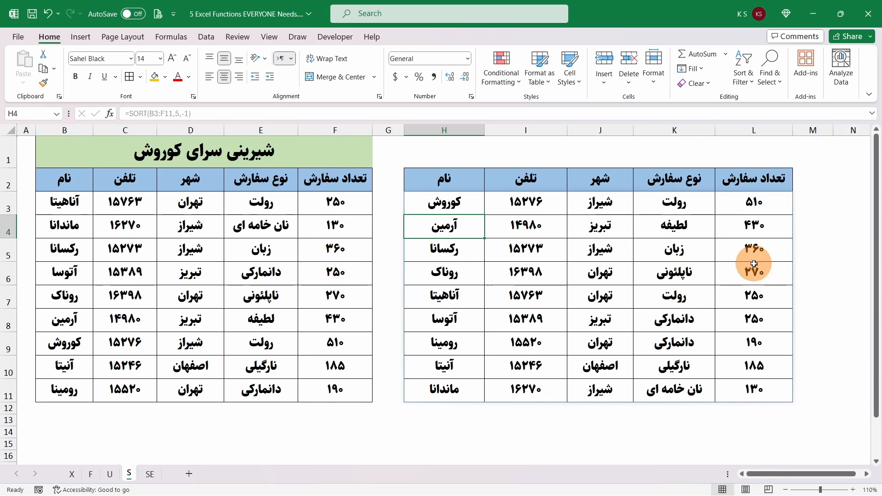
Step: Set the order quantity in F5 to 600
click(337, 250)
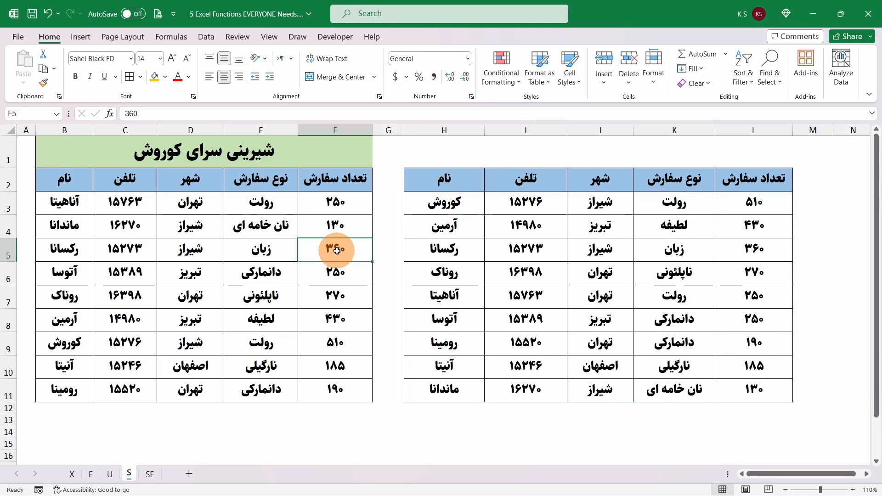
text(60)
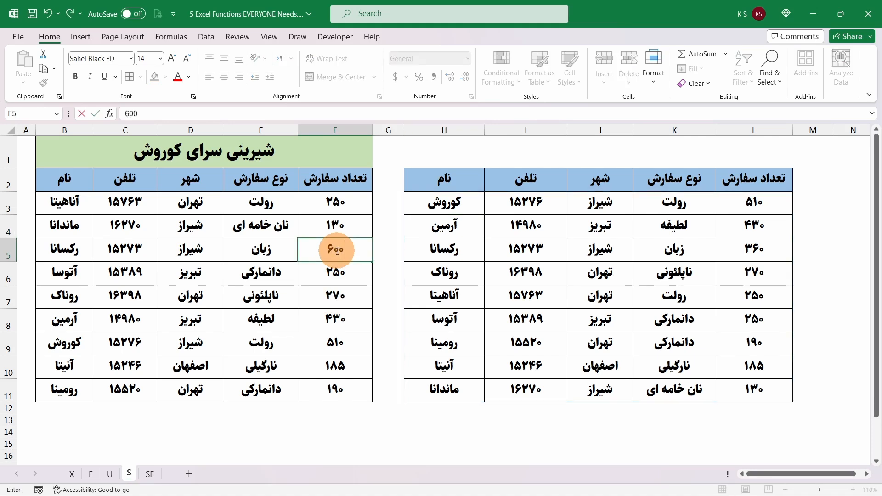
key(Return)
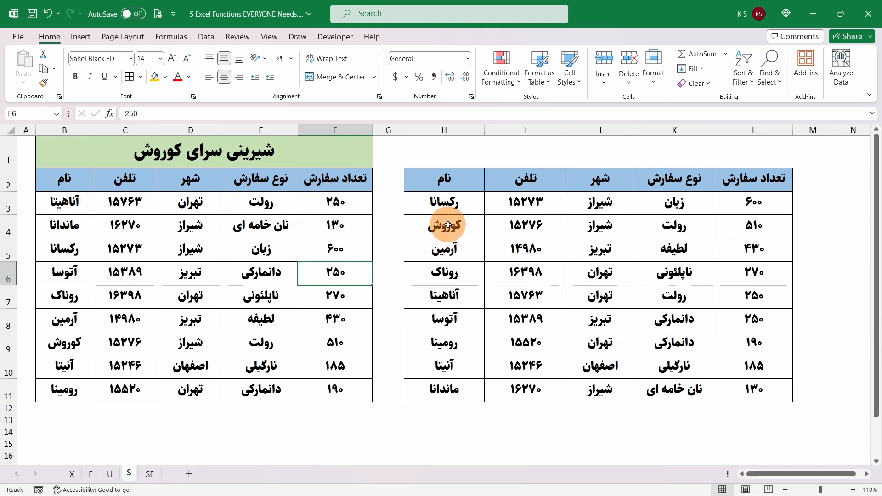
Step: Clear the sorted orders from H3:L11, and enter =SORTBY(B3:B11,F3:F11,-1) in H3 to list customer names by descending order quantity
drag(428, 199, 728, 387)
key(Delete)
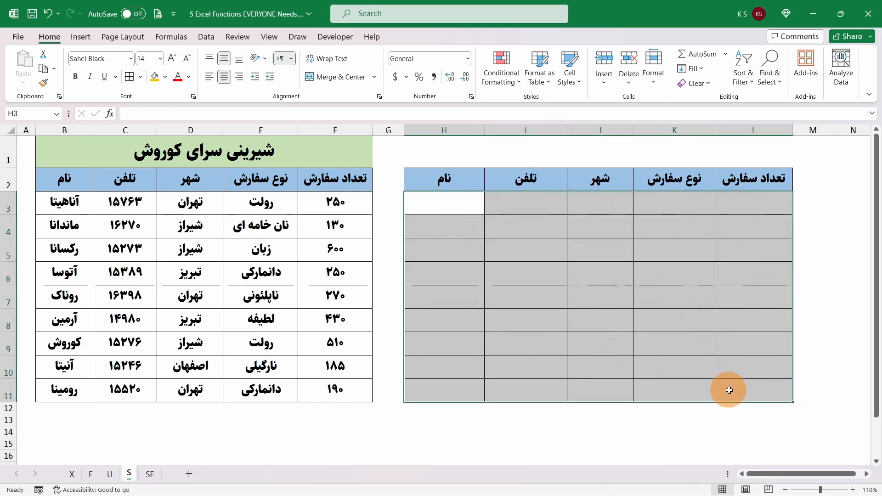
click(436, 207)
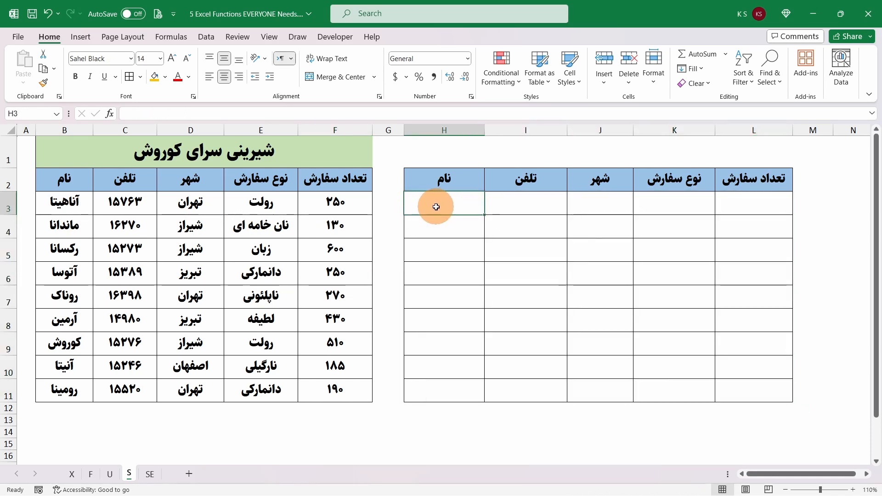
text(=sort)
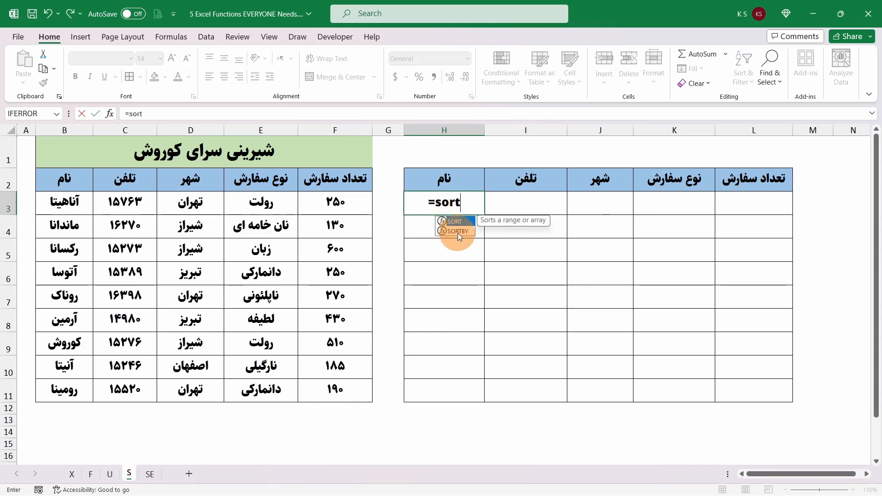
double_click(458, 232)
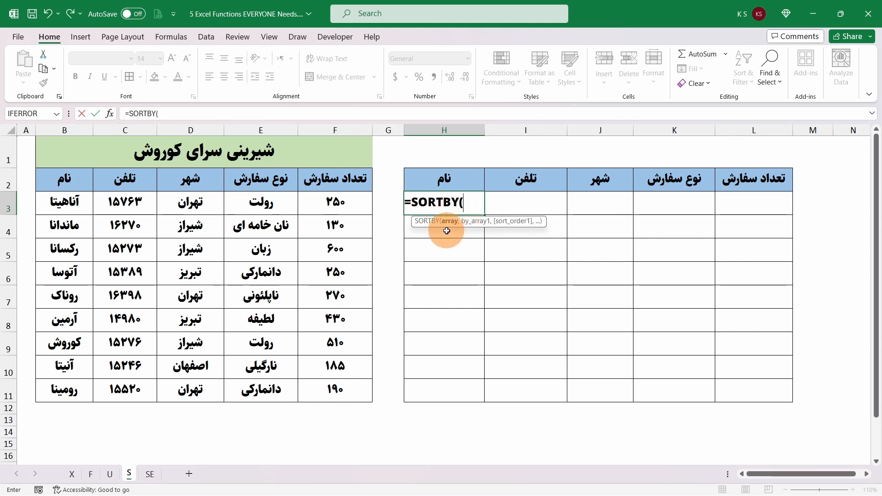
drag(60, 202, 63, 394)
text(,)
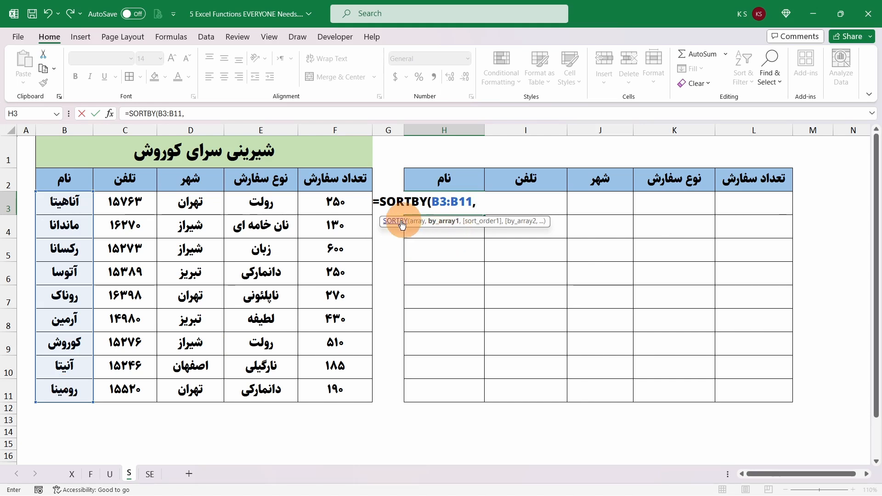
drag(336, 202, 343, 386)
text(,)
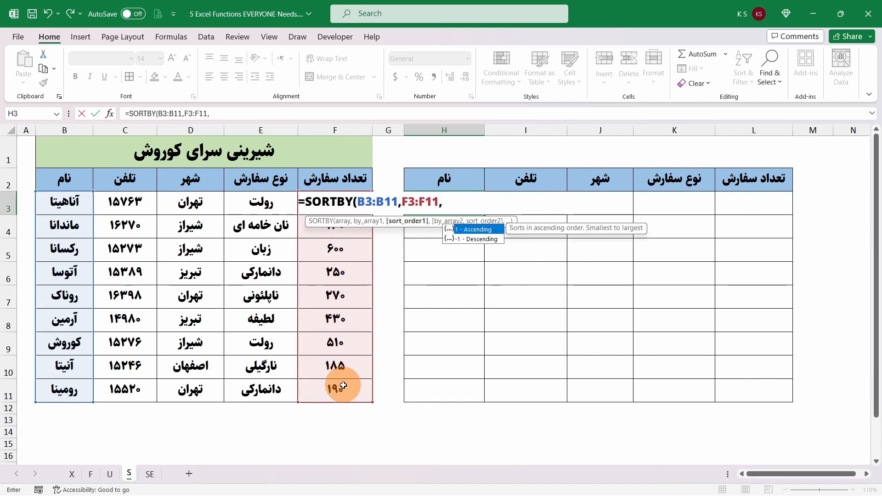
double_click(480, 240)
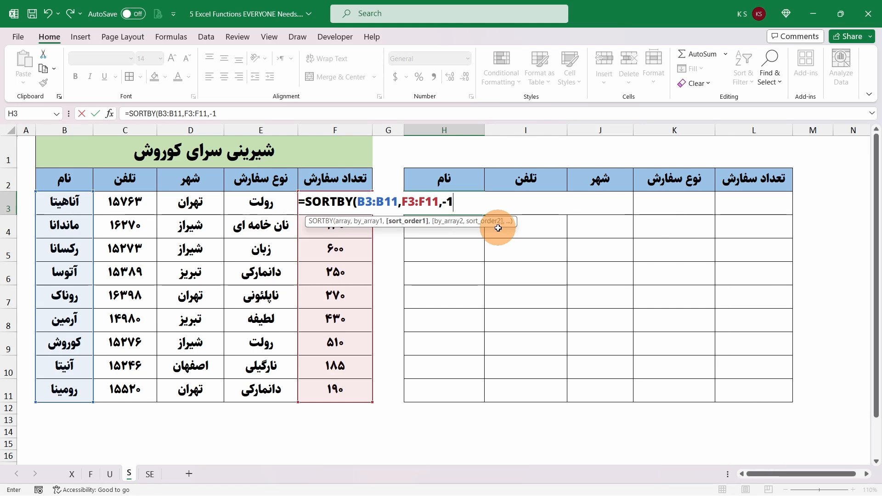
text())
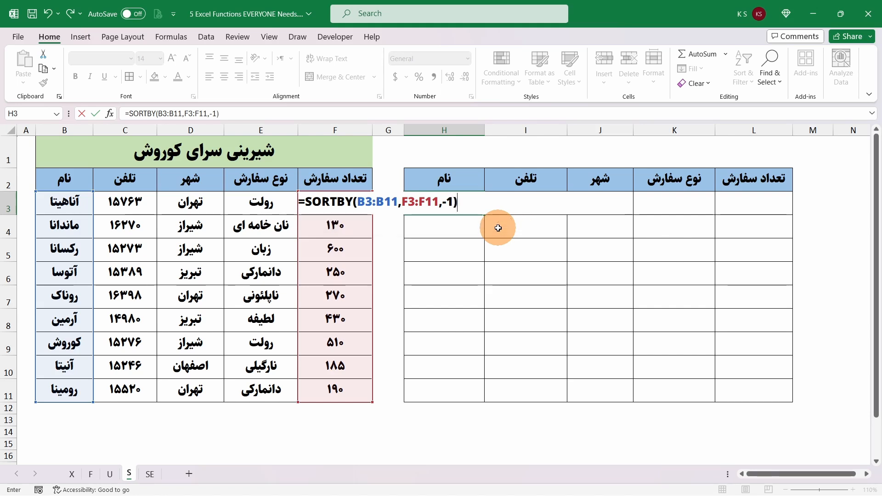
key(Return)
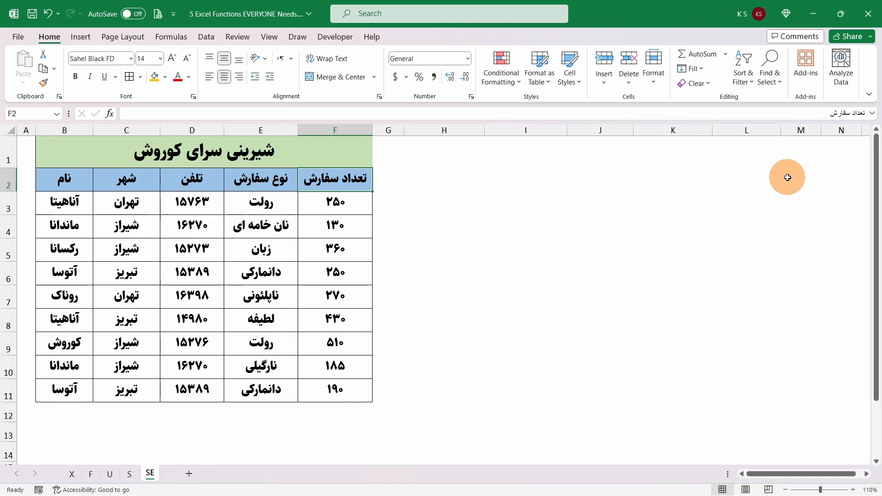
Step: On sheet SE, enter =SEQUENCE(10) in H2 to generate a single column of ten consecutive numbers
click(444, 182)
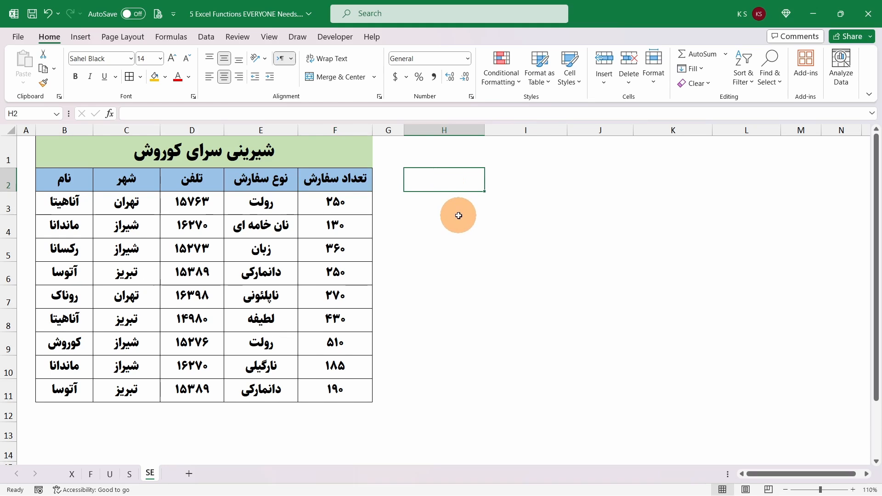
text(=seq)
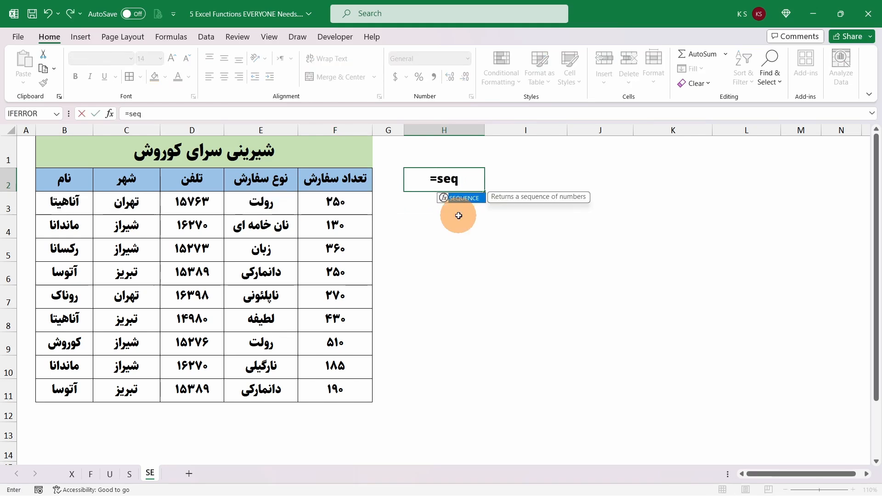
double_click(464, 198)
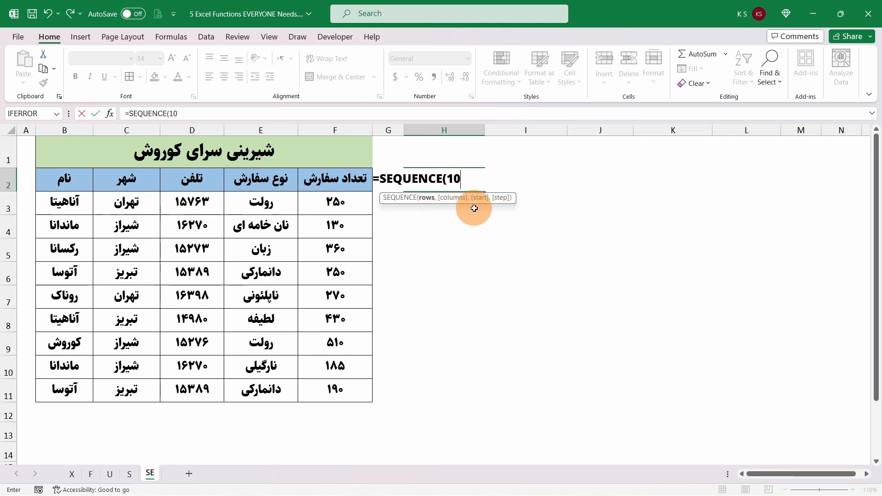
key(Return)
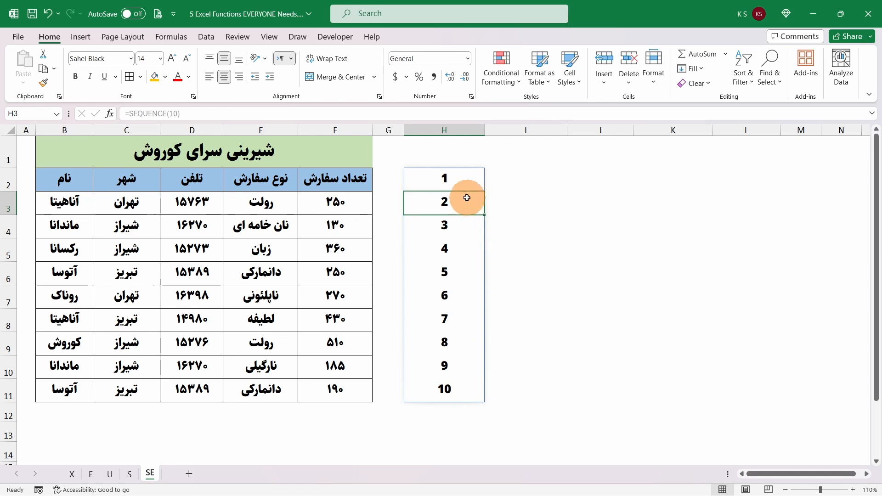
Step: Change the formula in H2 to =SEQUENCE(10,2,2,3) for ten rows and two columns of numbers starting at 2 with step 3
click(464, 181)
double_click(466, 185)
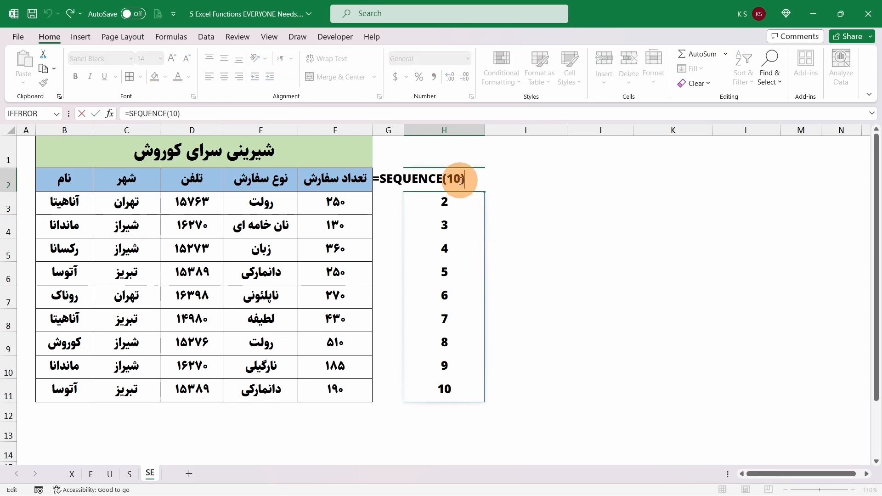
click(463, 197)
text(,)
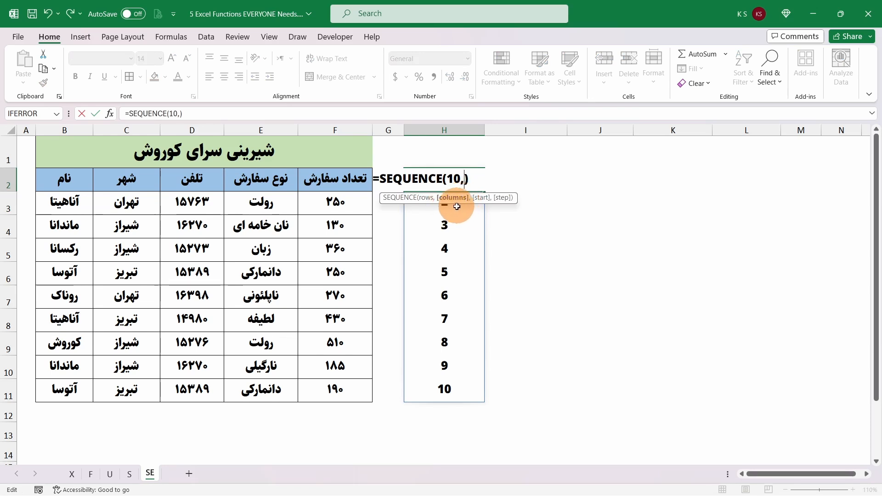
text(2)
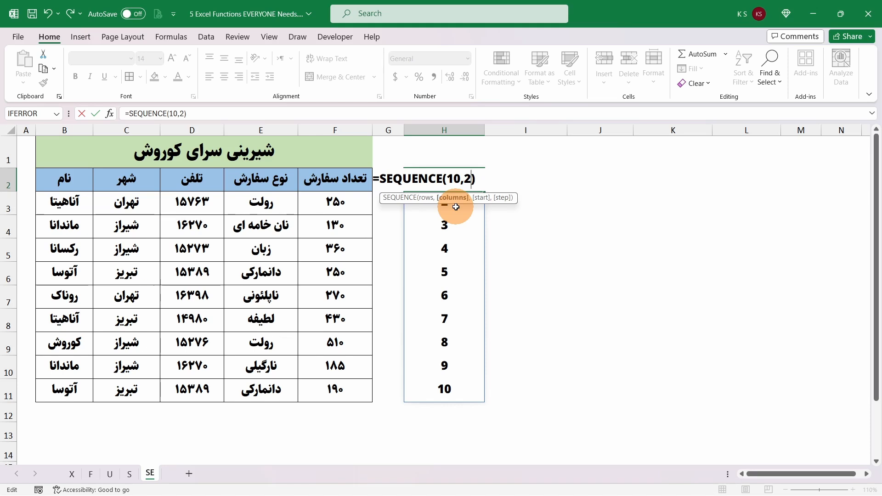
text(,)
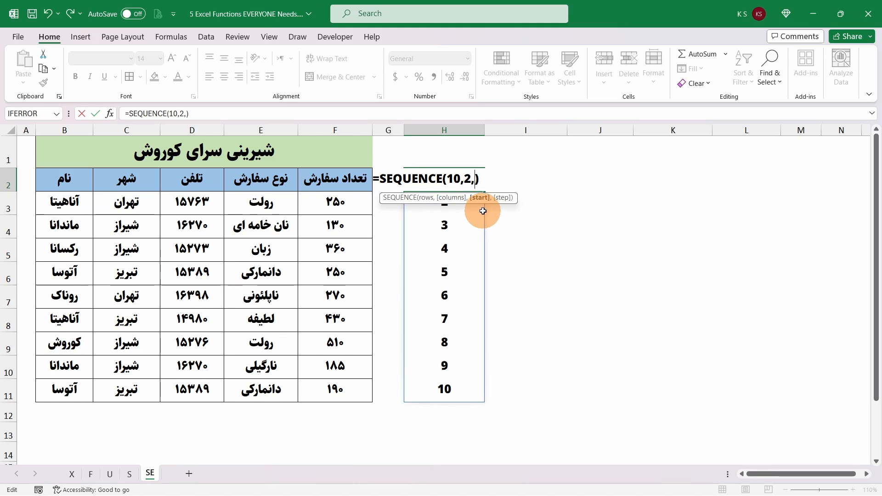
text(,3)
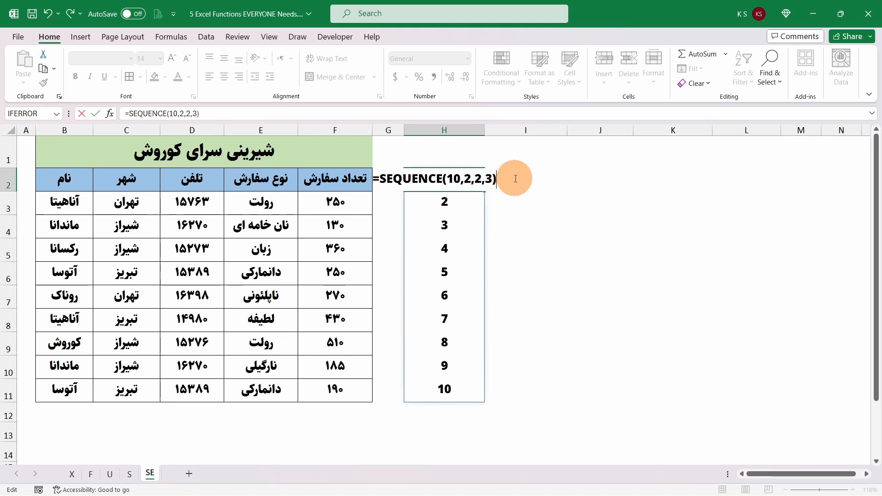
key(Return)
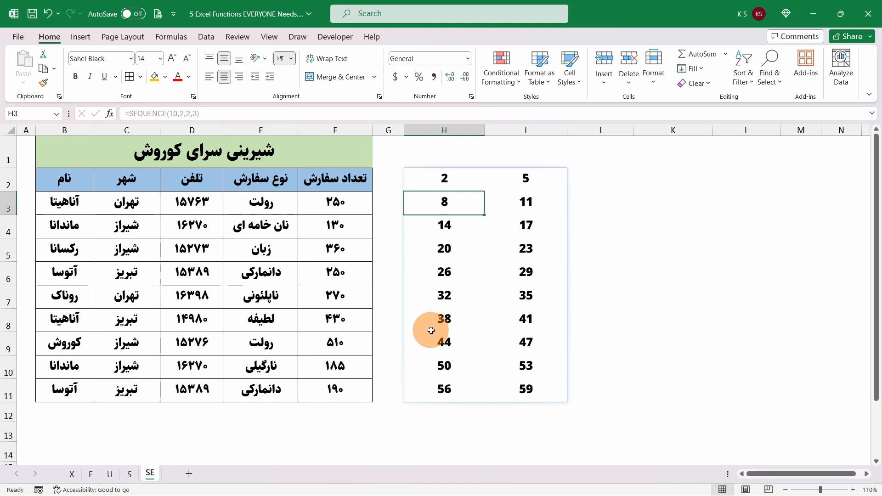
Step: Clear the sequence from H2:I11, and enter =UNIQUE(B3:B11) in I2 to list the distinct customer names
drag(444, 180, 525, 380)
key(Delete)
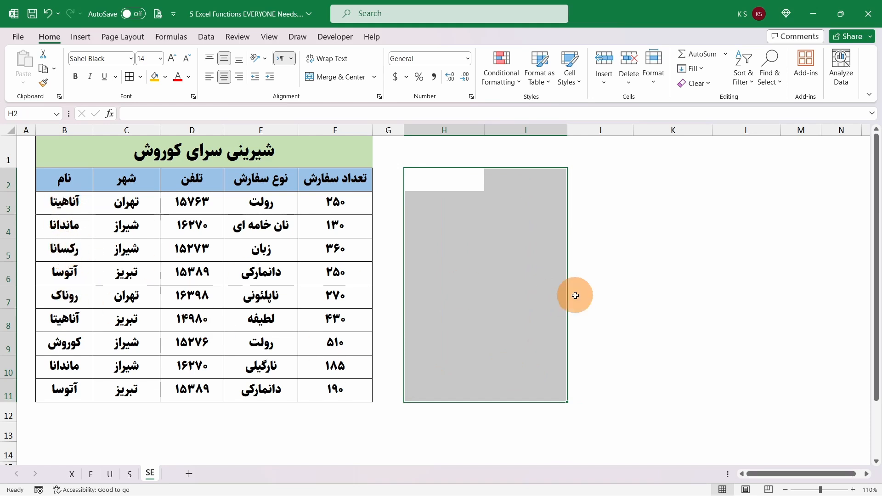
click(532, 182)
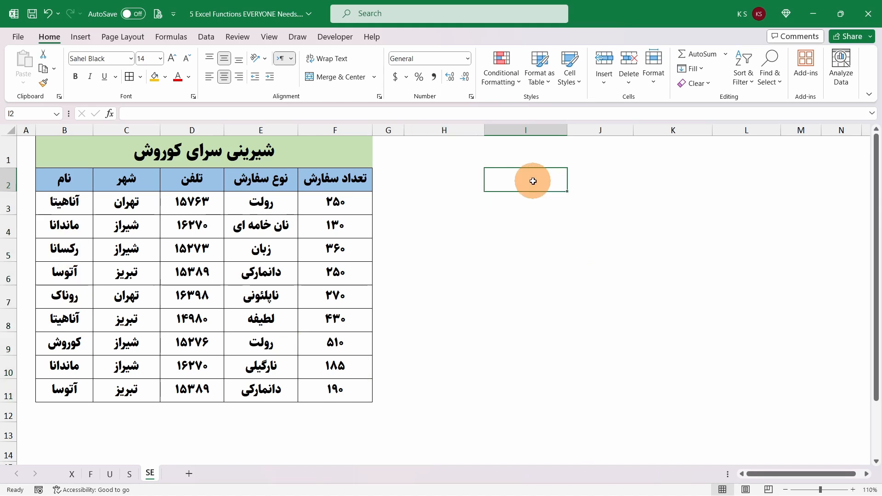
text(=)
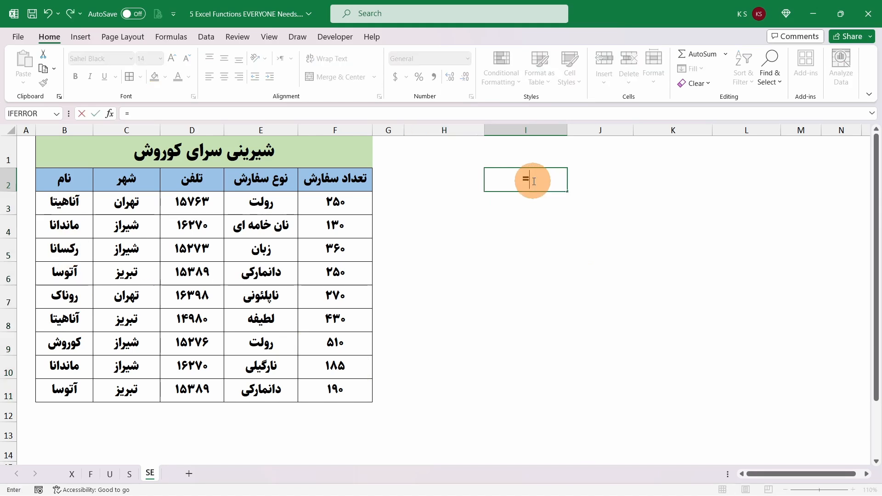
text(uni)
double_click(547, 215)
drag(69, 211, 79, 386)
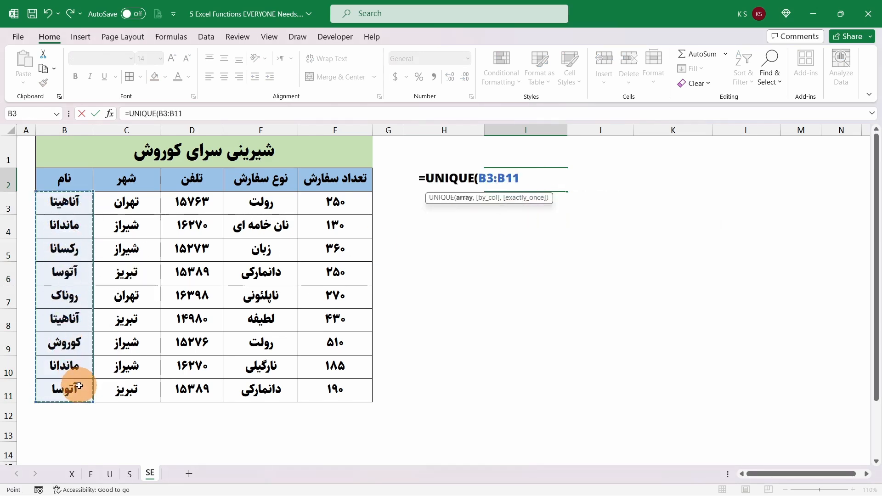
key(Return)
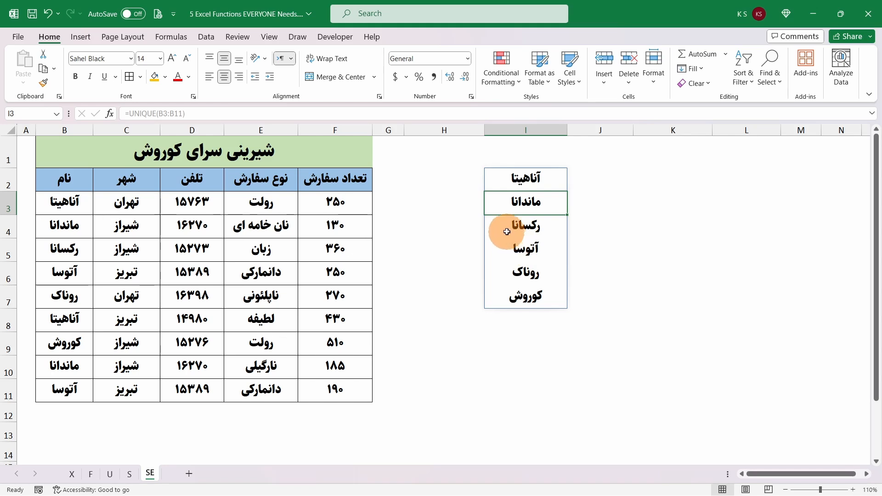
Step: Enter =SEQUENCE(COUNTA(I2#)) in H2 to number the rows of the spilled unique list dynamically
click(468, 188)
text(=)
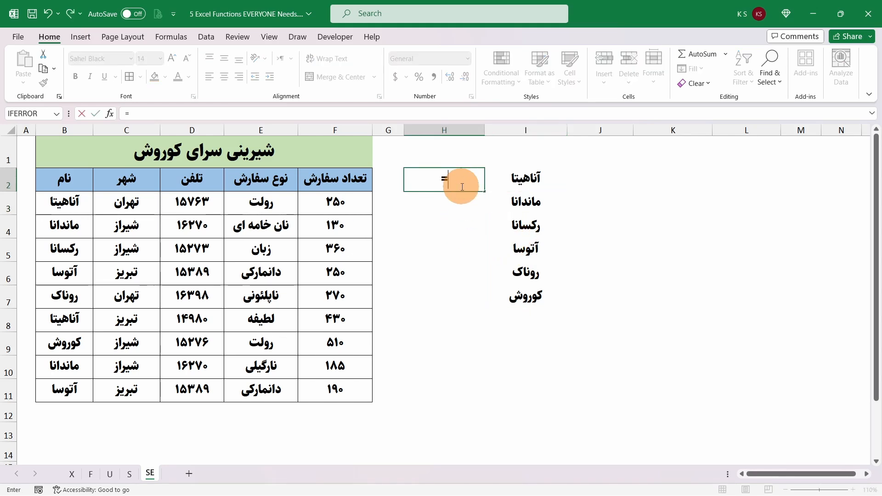
text(seq)
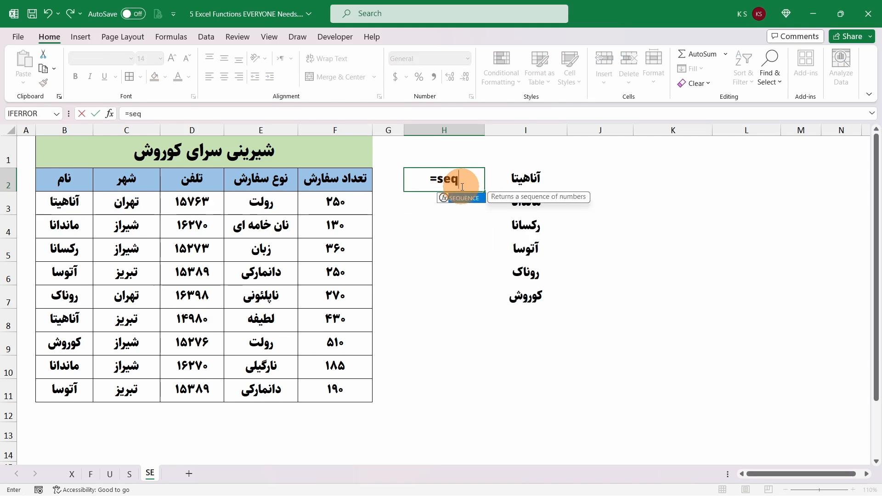
double_click(477, 201)
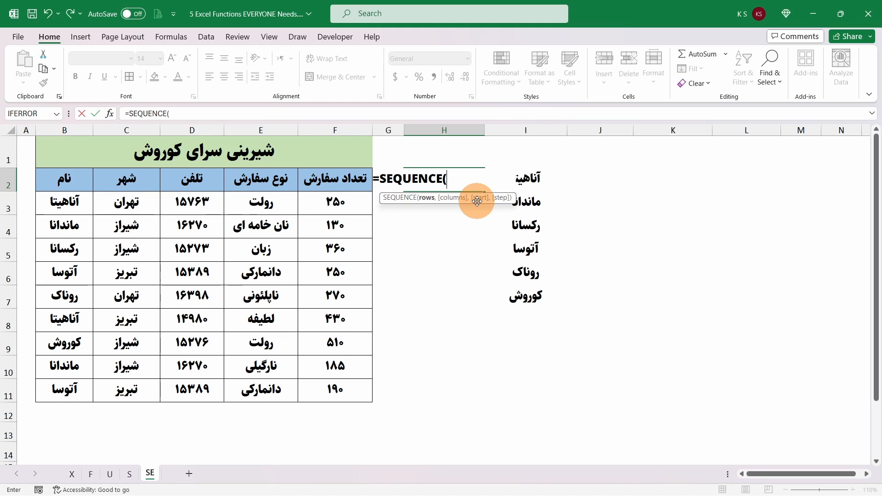
text(coun)
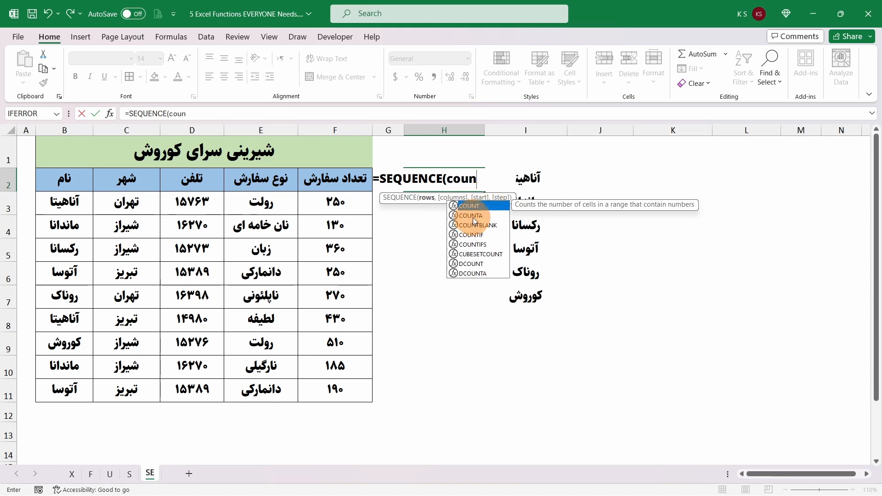
click(474, 216)
double_click(475, 216)
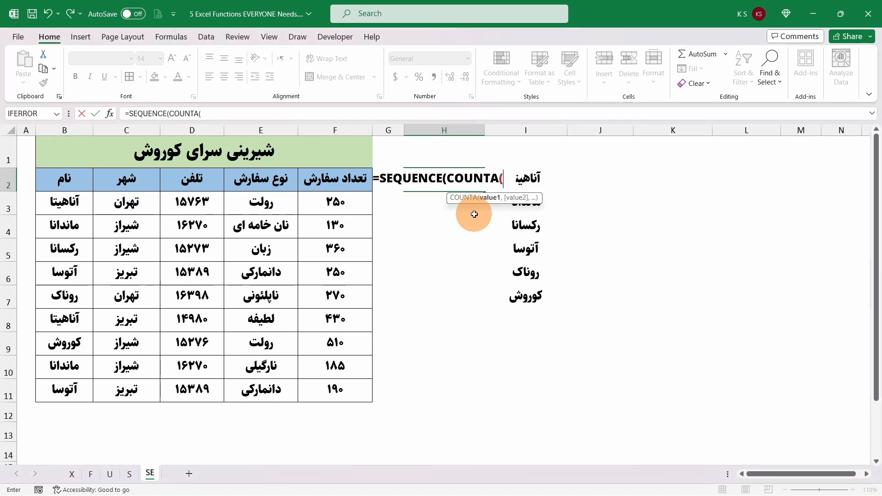
drag(527, 178, 528, 285)
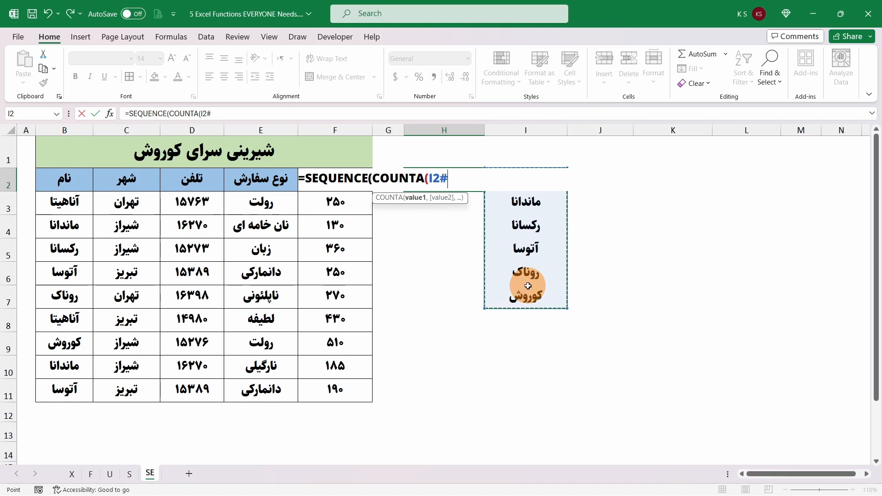
key(BackSpace)
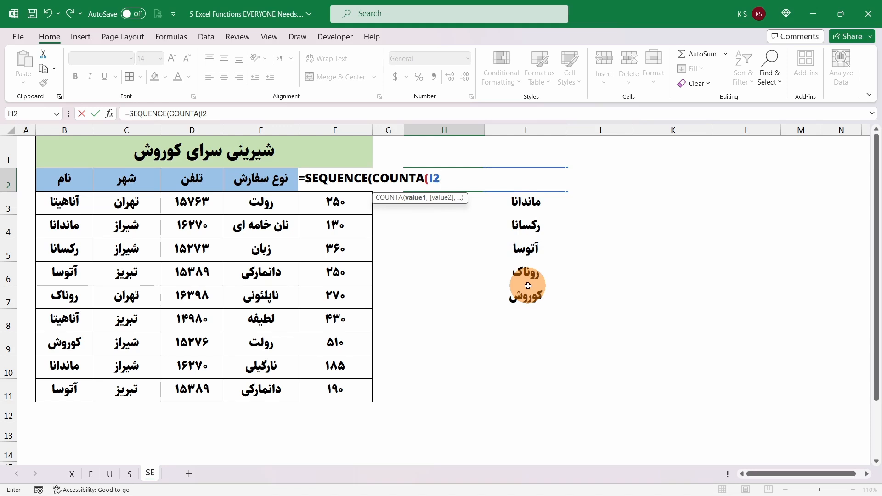
text(#)
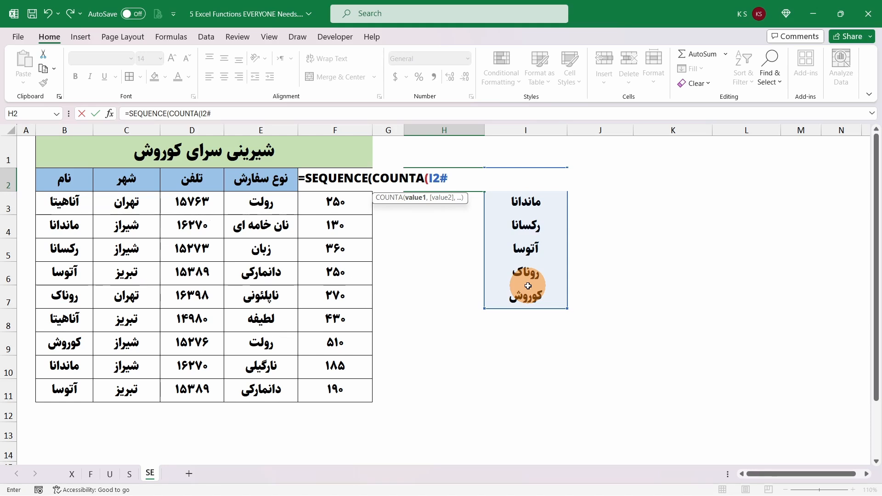
text())
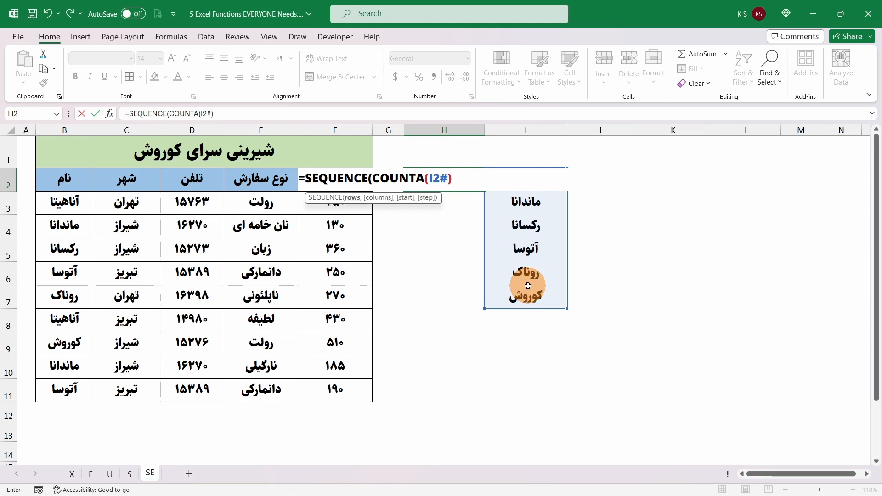
text())
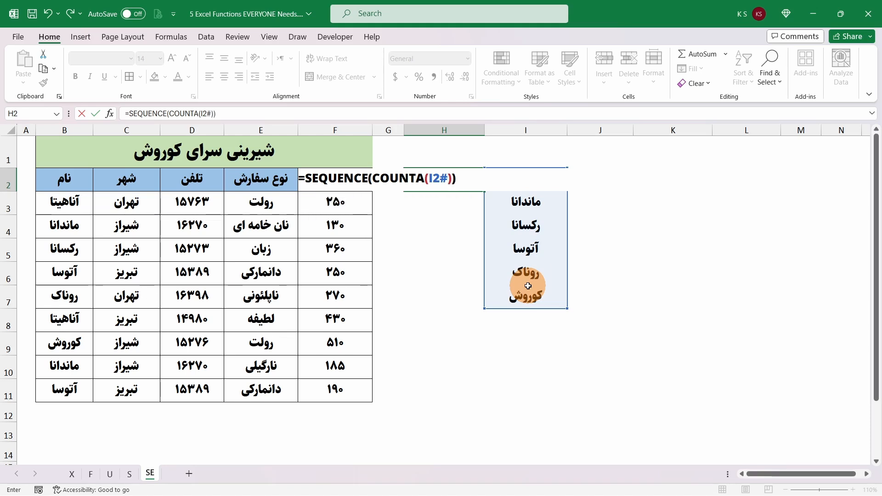
key(Return)
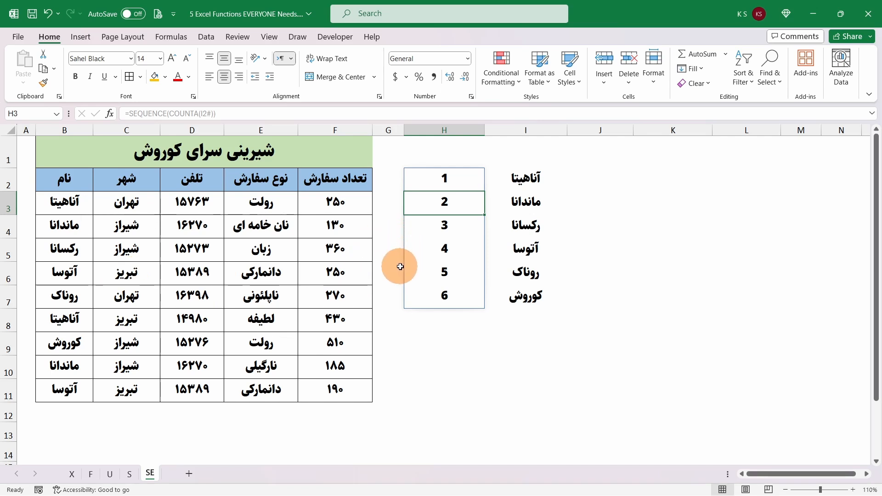
Step: Change the formula in I2 to =UNIQUE(C3:C11) so the list holds the distinct cities instead of names
click(524, 178)
double_click(520, 178)
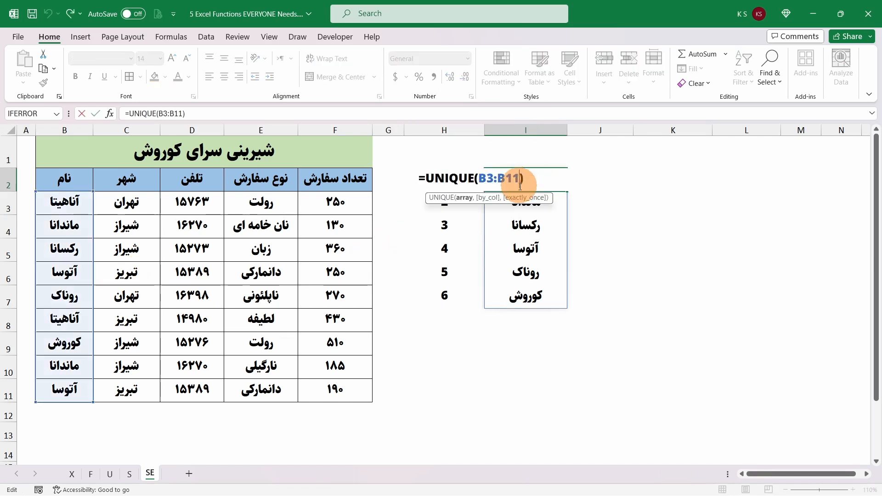
key(BackSpace)
key(BackSpace)
key(BackSpace)
key(BackSpace)
key(BackSpace)
key(BackSpace)
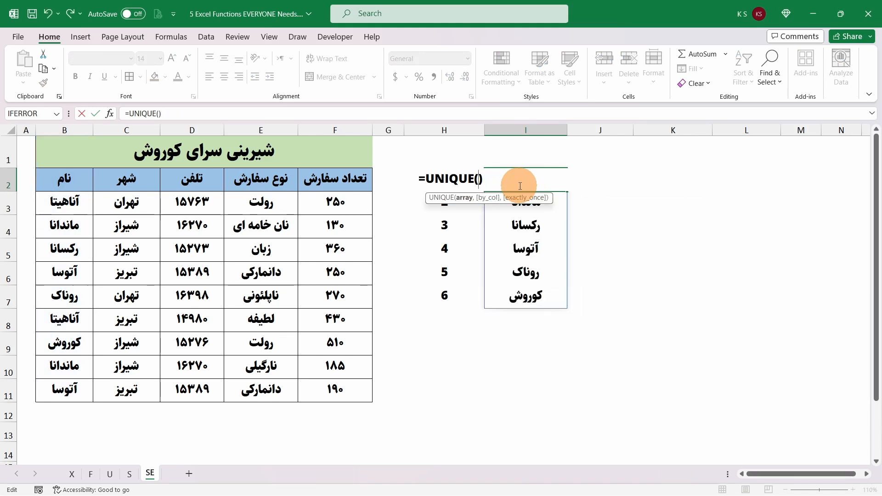
drag(137, 201, 148, 383)
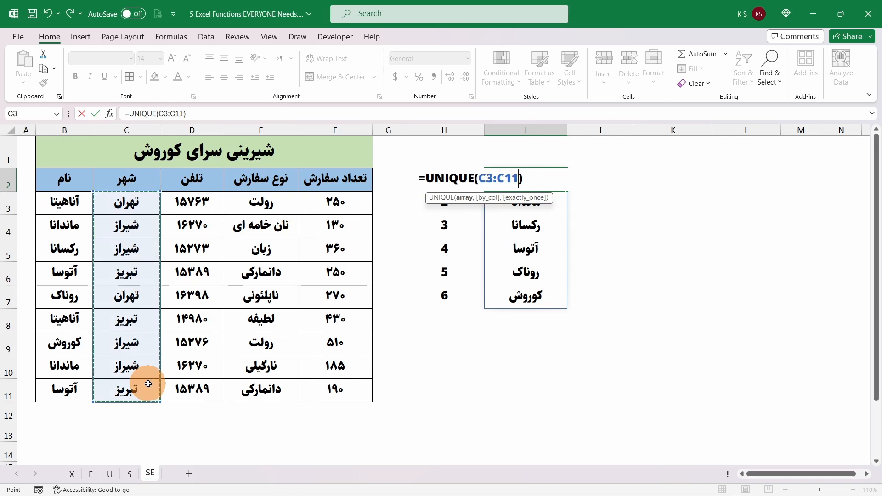
key(Return)
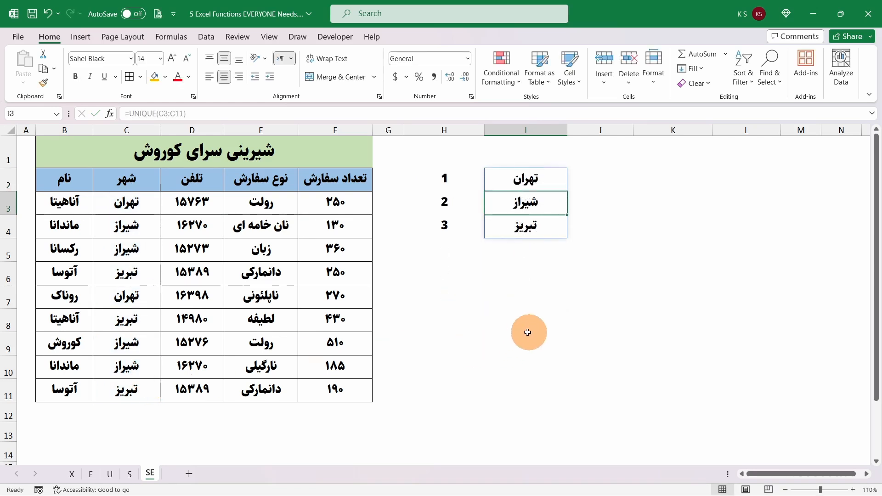